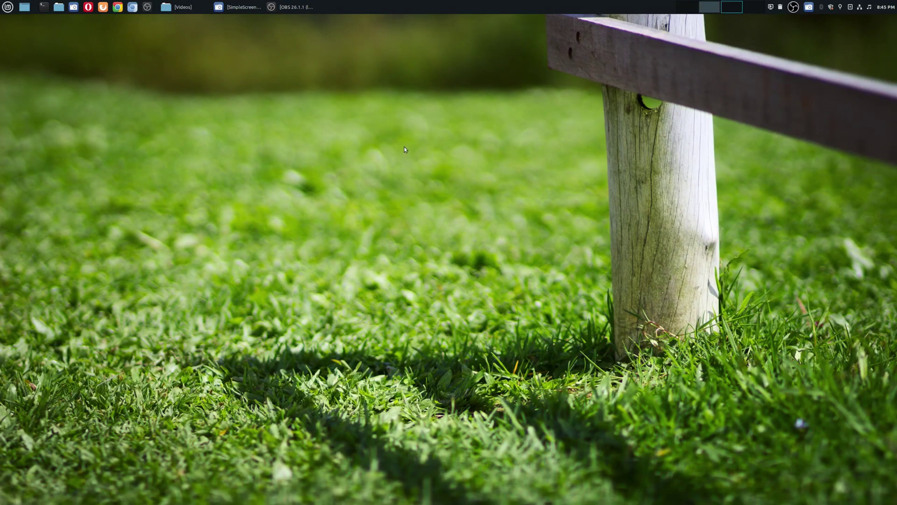
- Bring up OBS, check the Camera, Image Background and Video Background scenes, then restore the window
click(299, 12)
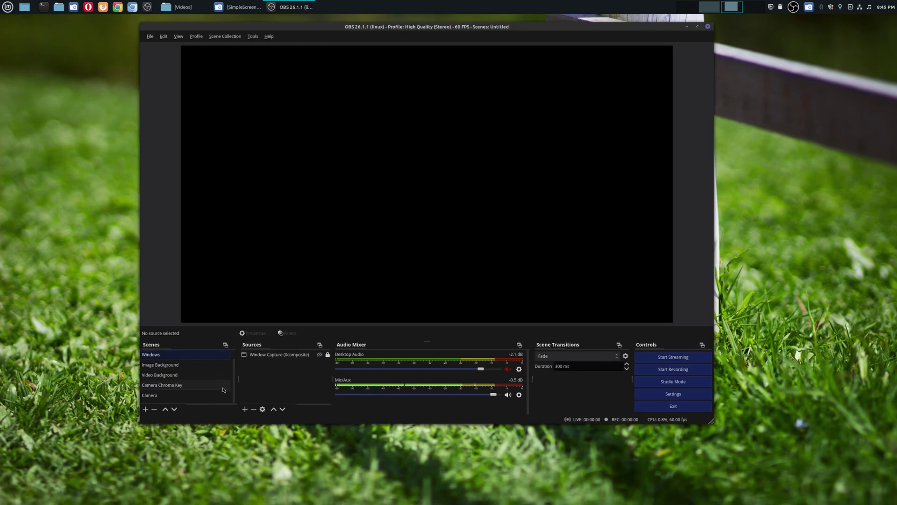
click(189, 399)
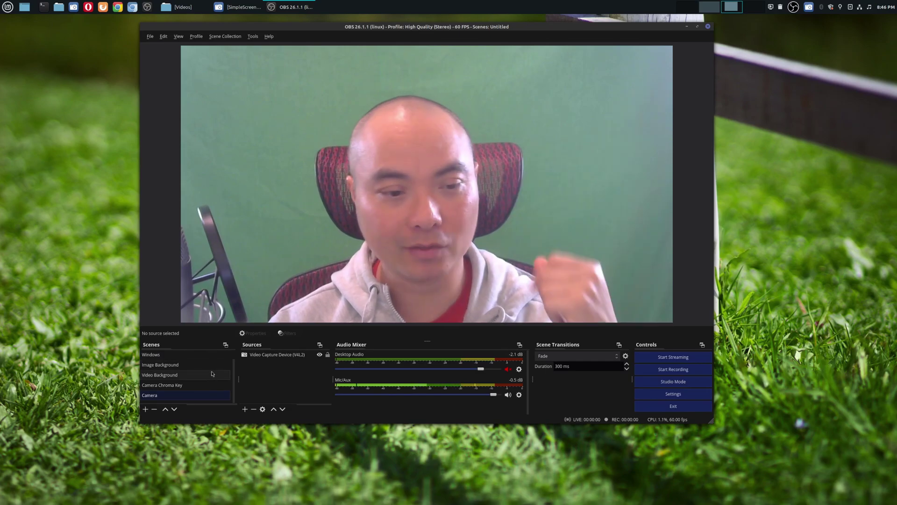
click(181, 365)
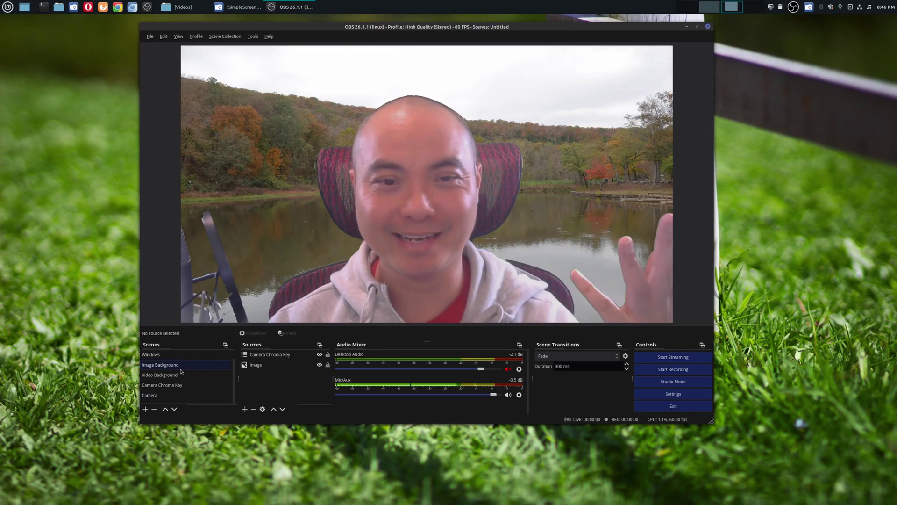
click(183, 376)
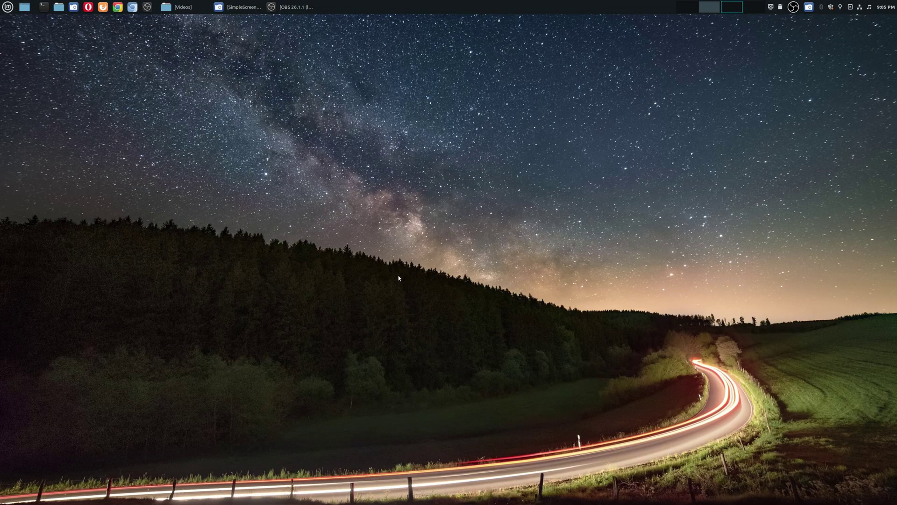
click(301, 10)
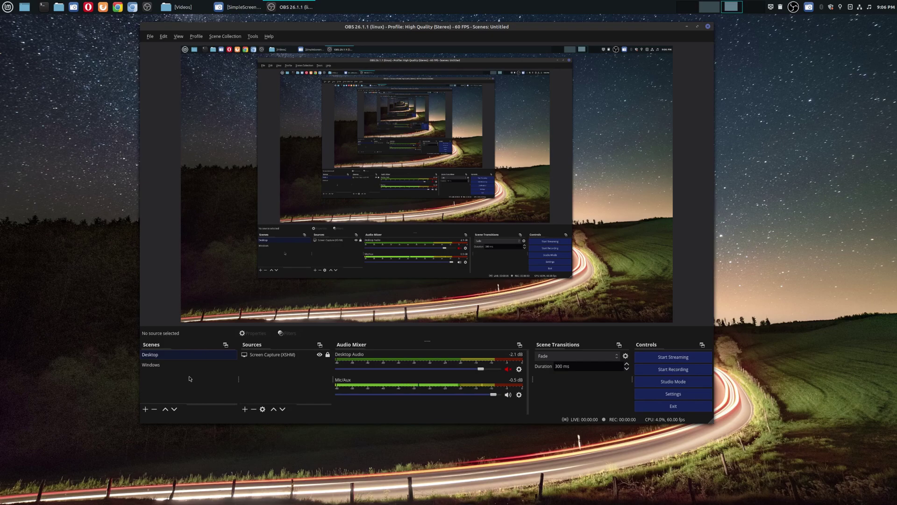
- Create a Camera scene with a Video Capture Device (V4L2) webcam source at default settings
click(145, 410)
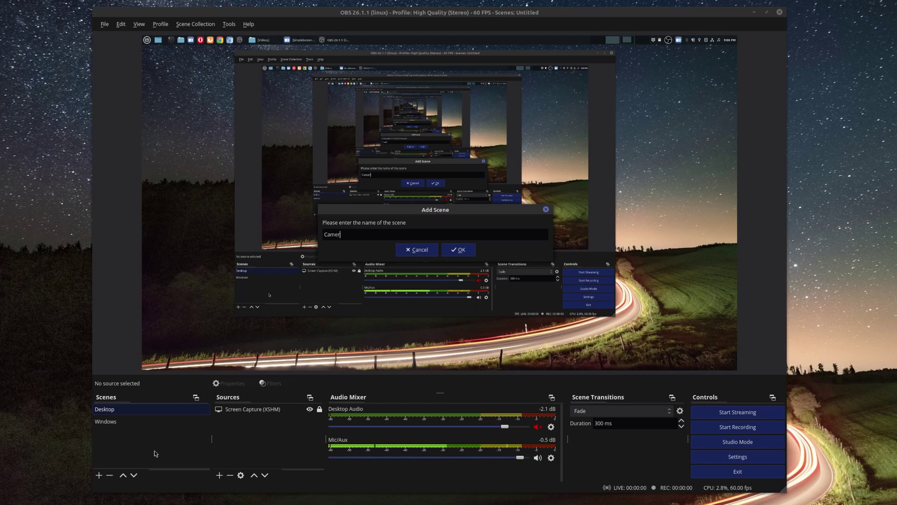
click(470, 254)
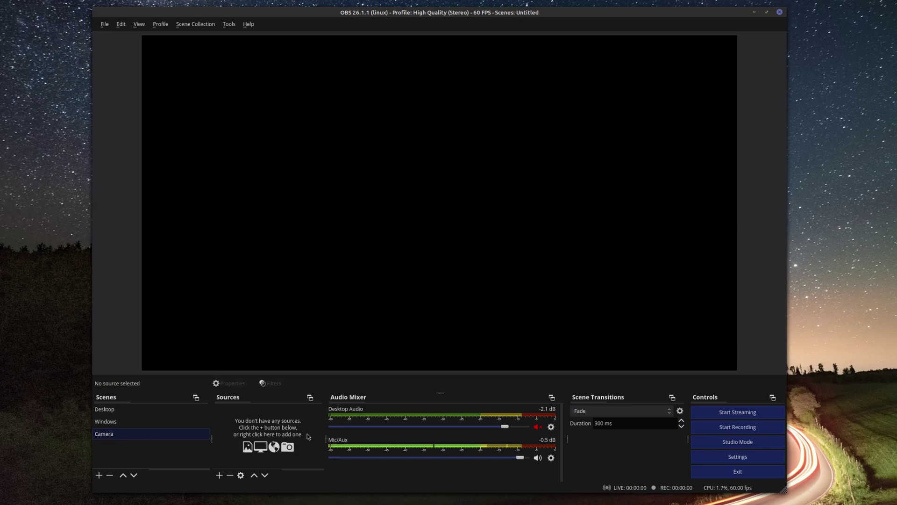
click(220, 475)
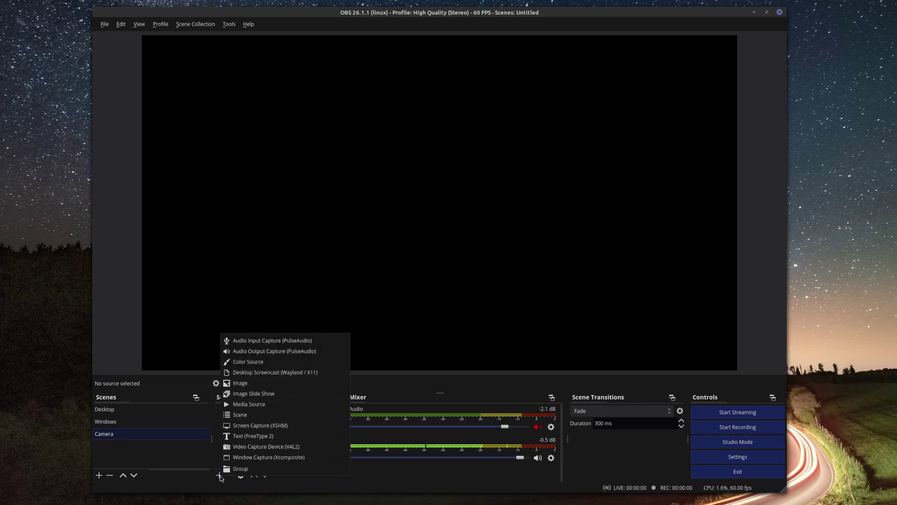
click(277, 449)
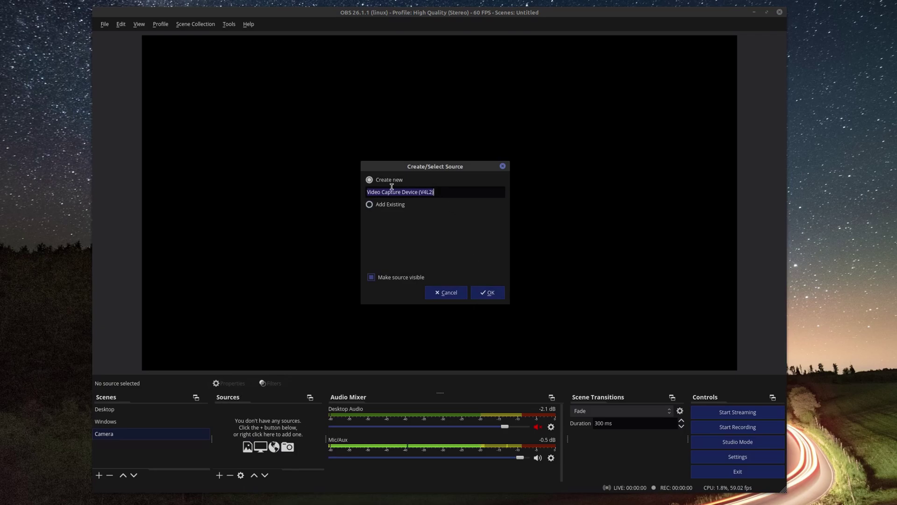
click(486, 292)
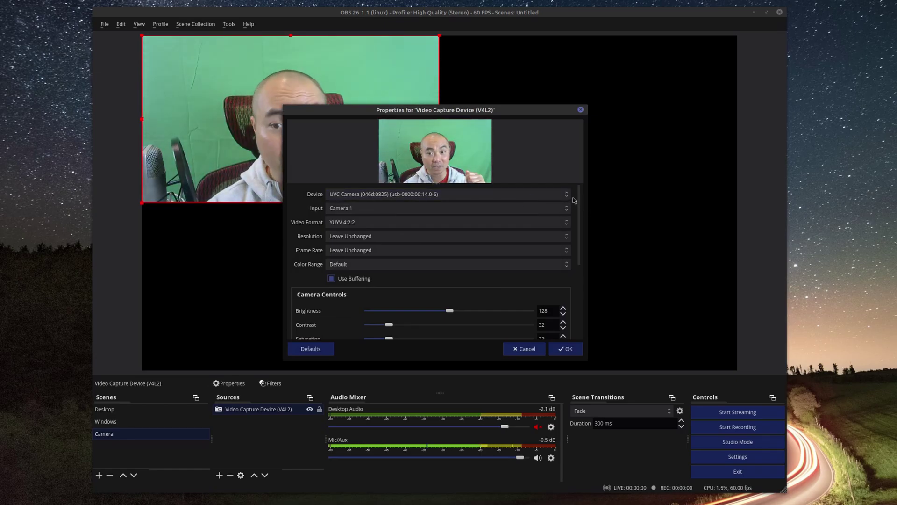
click(567, 350)
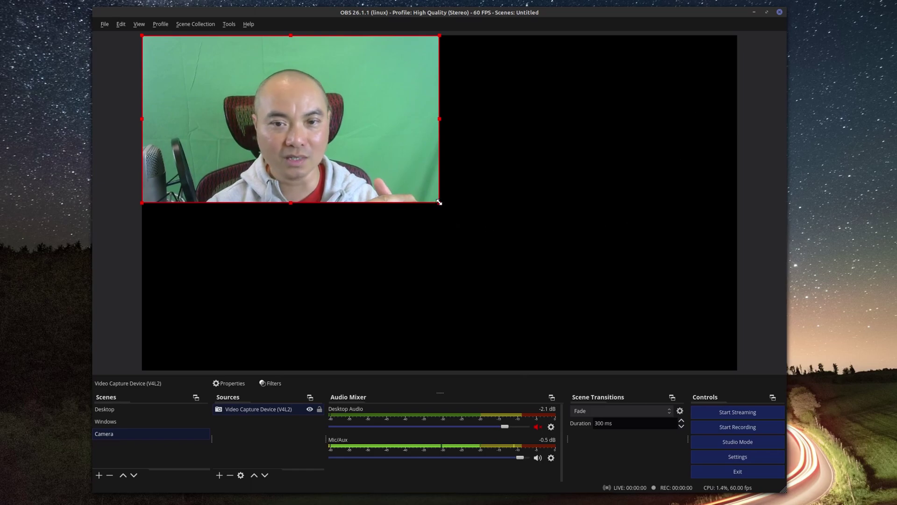
- Stretch the webcam source to fill the whole canvas with Transform > Fit to screen
drag(440, 202, 528, 248)
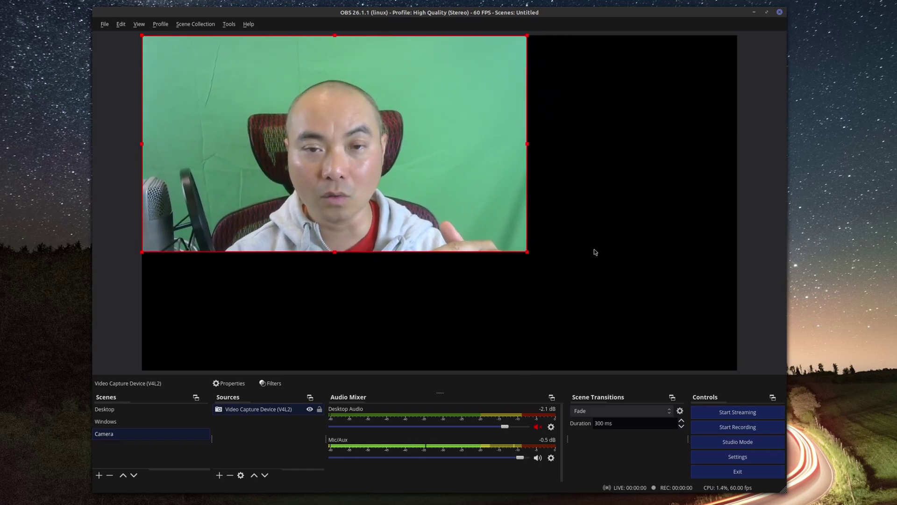
right_click(406, 98)
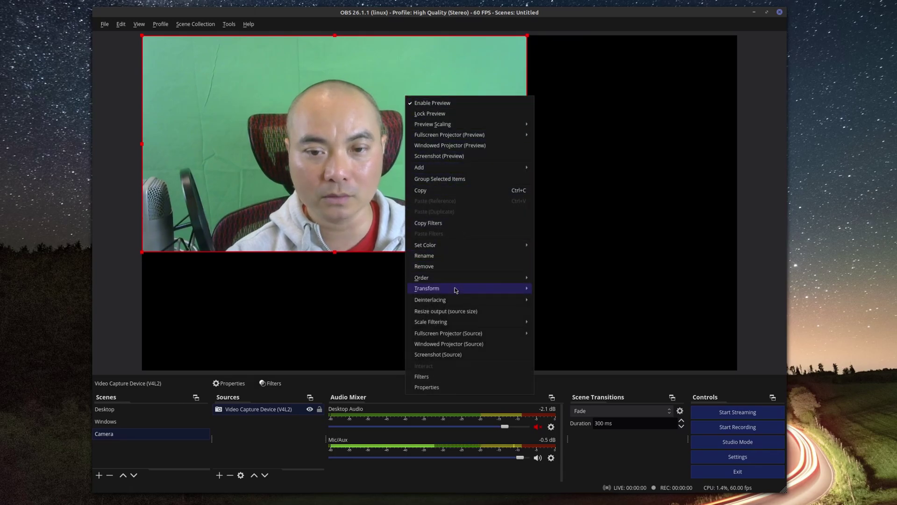
mouse_move(456, 293)
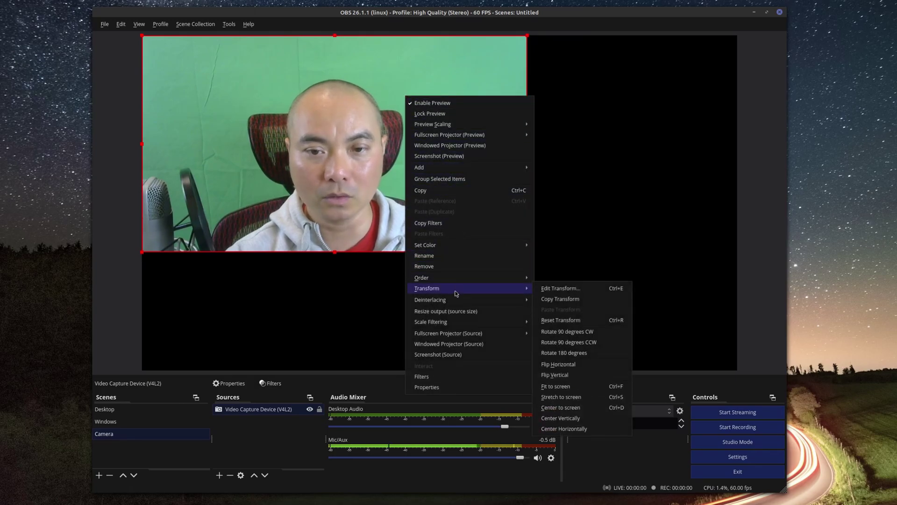
click(576, 386)
click(758, 312)
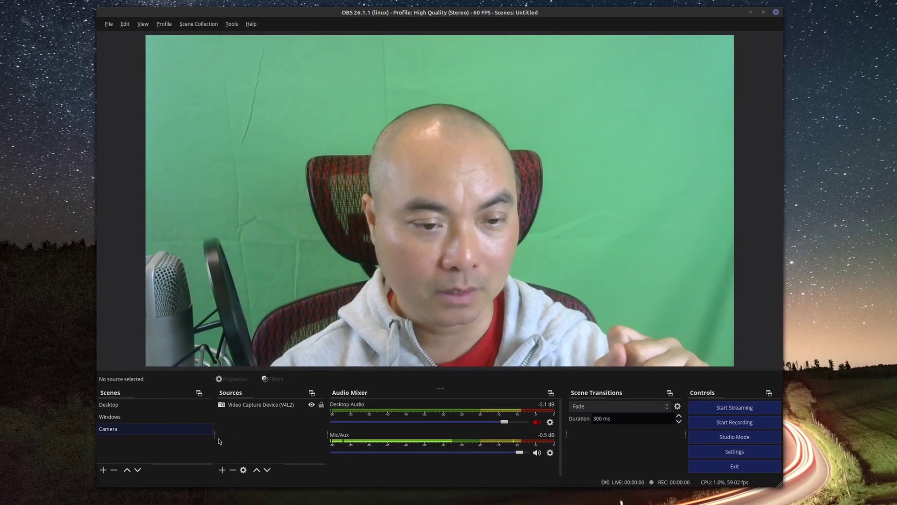
- Add a Chroma Key effect filter to the Camera scene through its Filters window
right_click(132, 423)
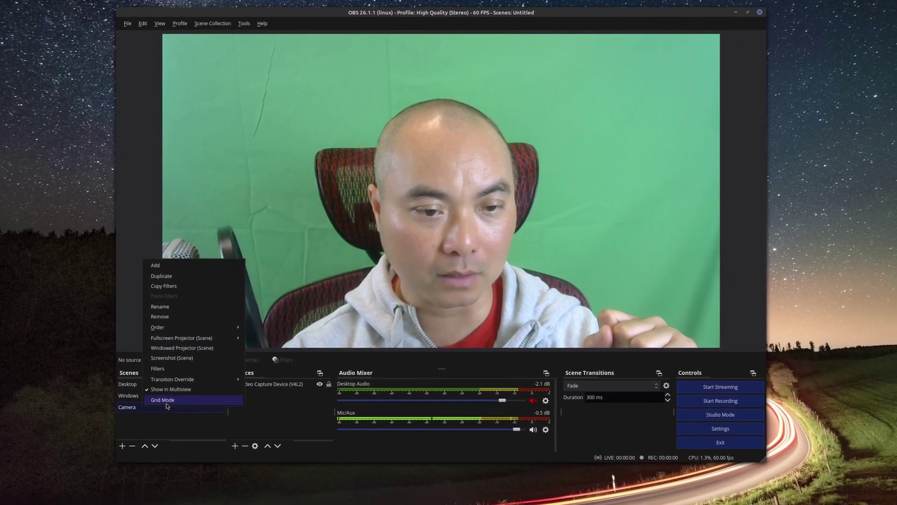
click(161, 368)
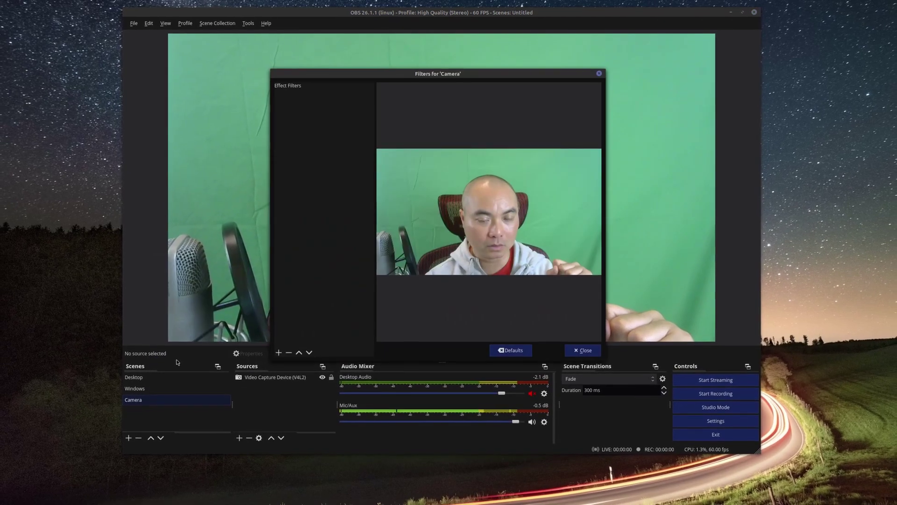
drag(363, 75, 653, 209)
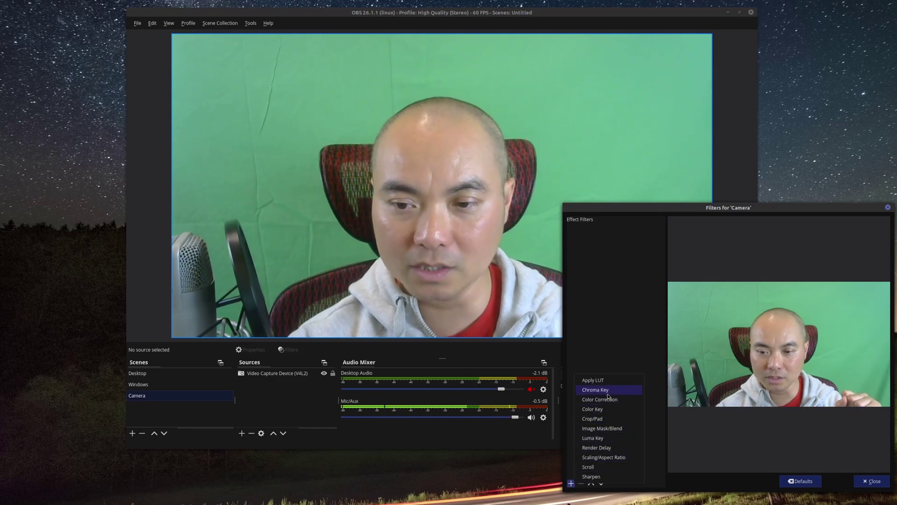
click(608, 393)
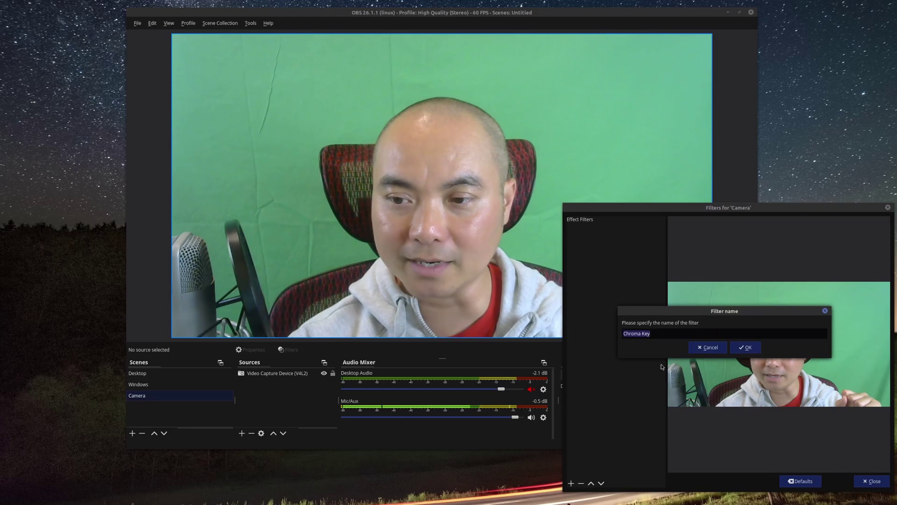
click(747, 347)
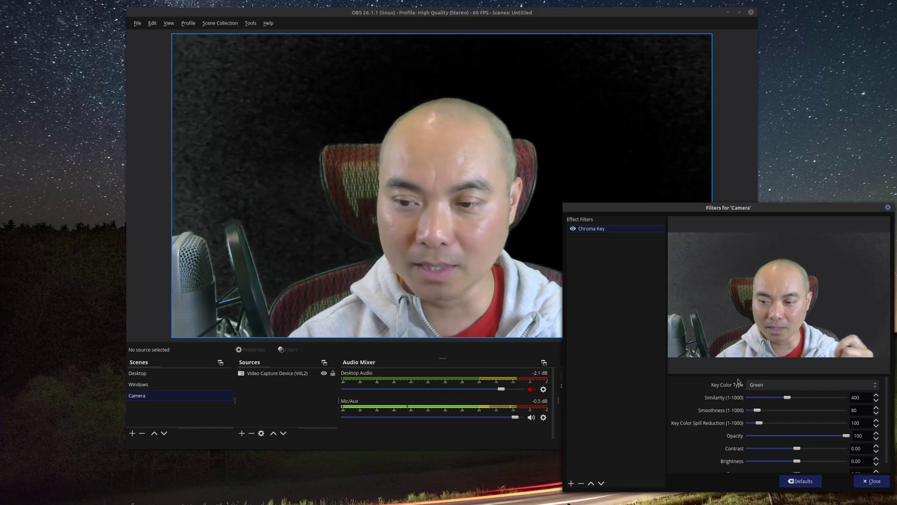
- Keep Green as the key colour and set Similarity to 412 and Smoothness to 67
click(875, 388)
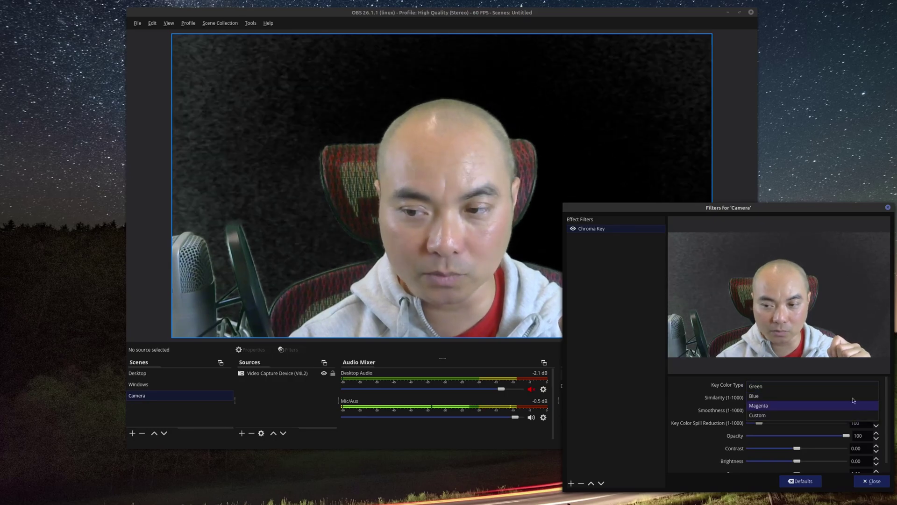
click(850, 386)
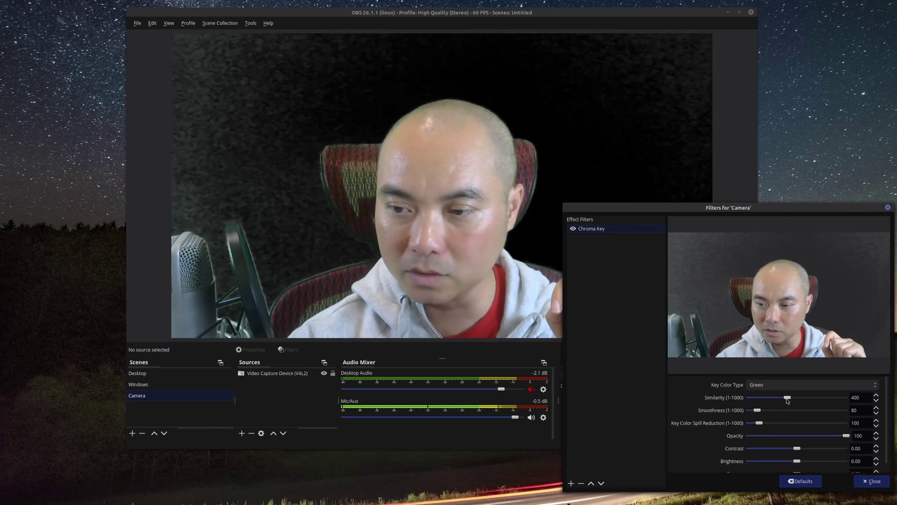
drag(787, 398, 773, 398)
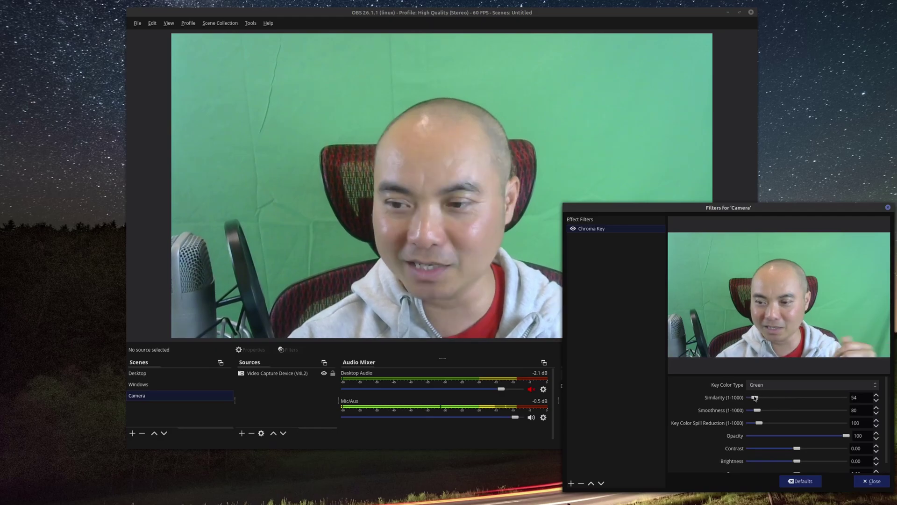
drag(780, 400, 791, 397)
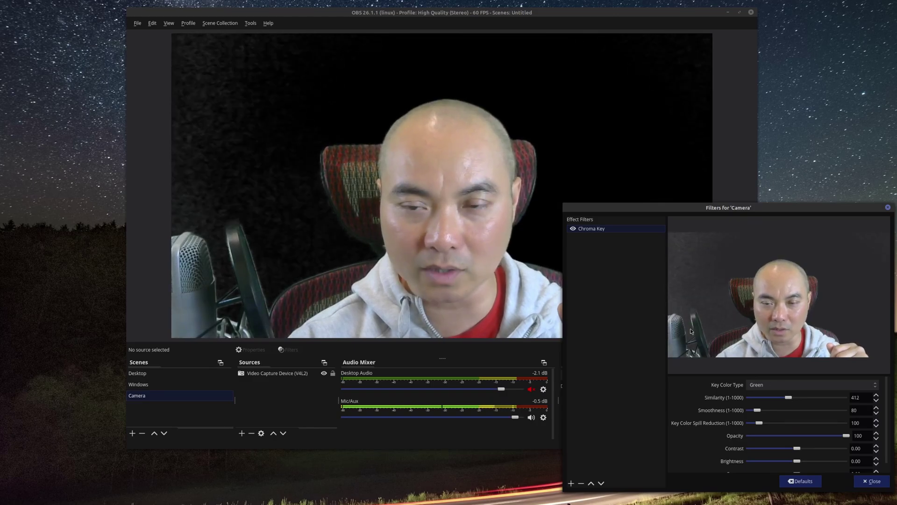
drag(757, 410, 756, 409)
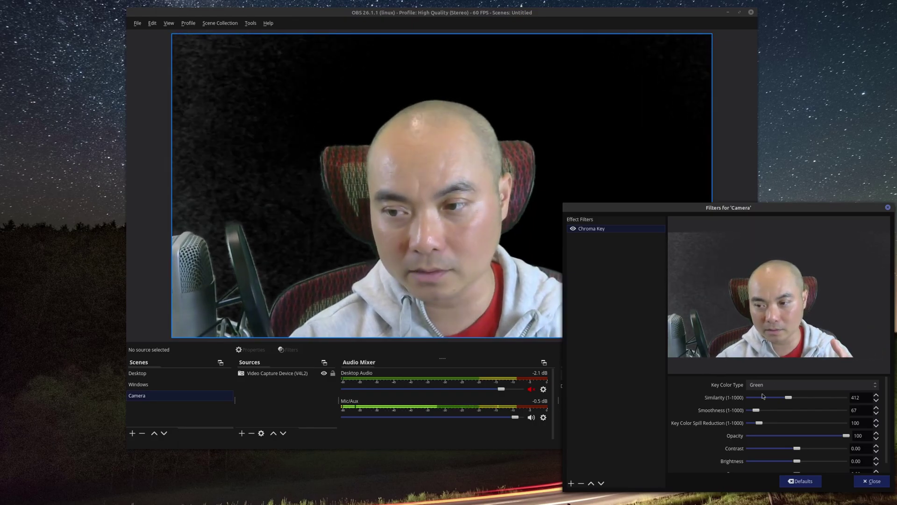
- Set a Custom key colour of #67ba8f, sampled from the green backdrop with the filter off
click(873, 386)
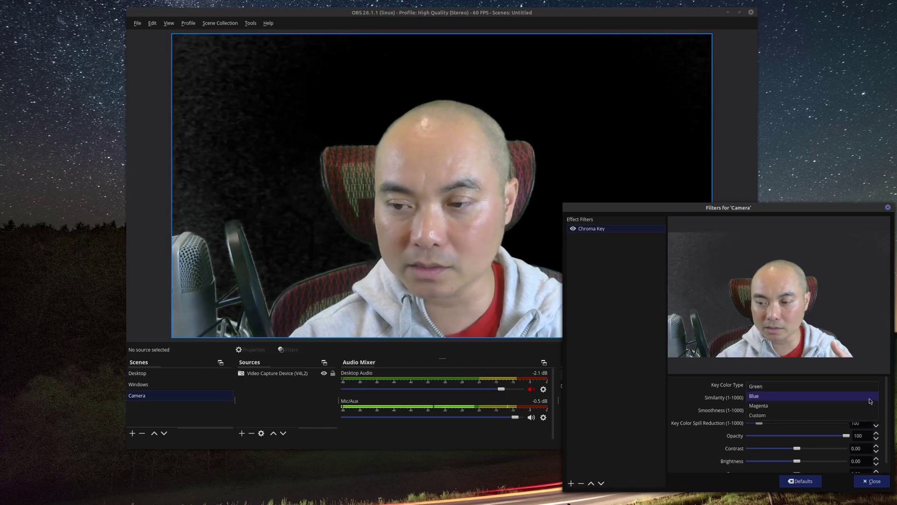
click(823, 415)
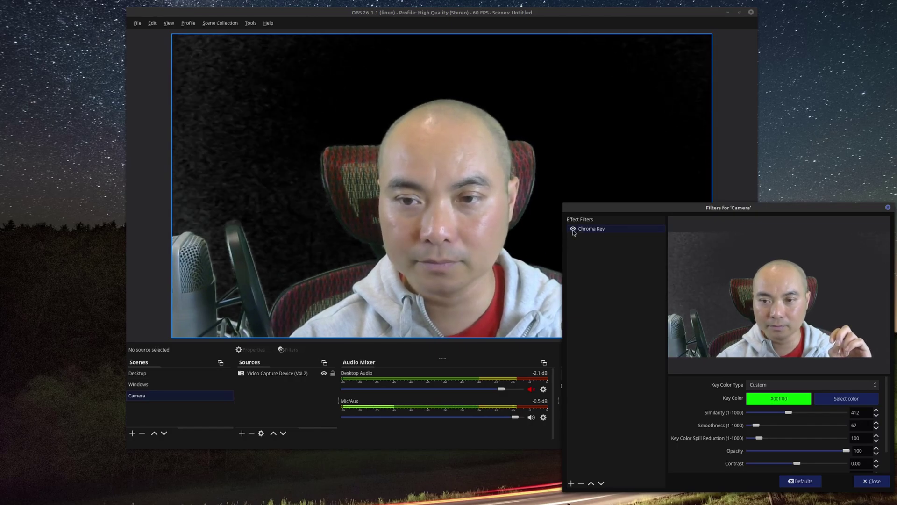
click(573, 228)
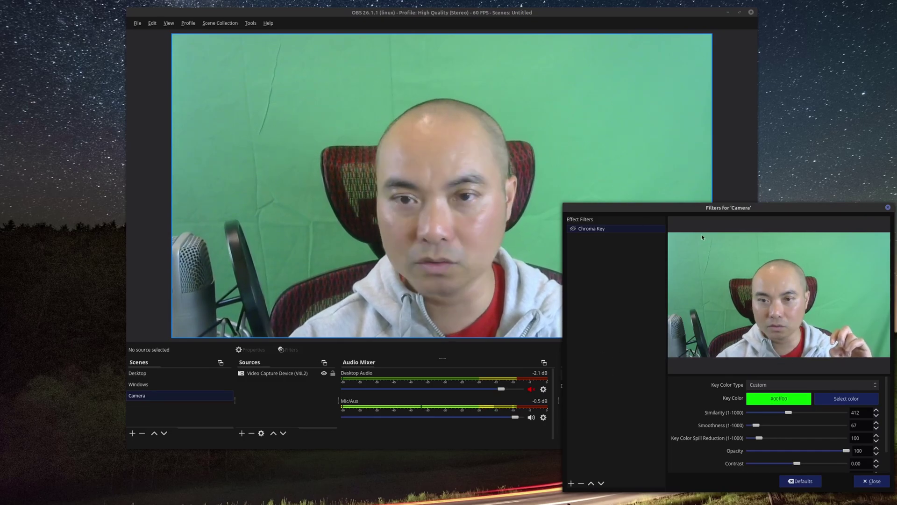
click(846, 398)
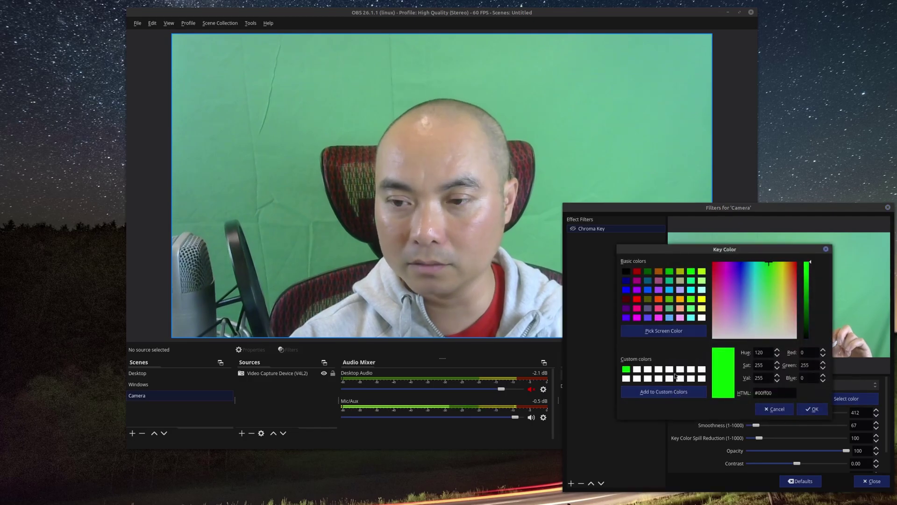
click(664, 331)
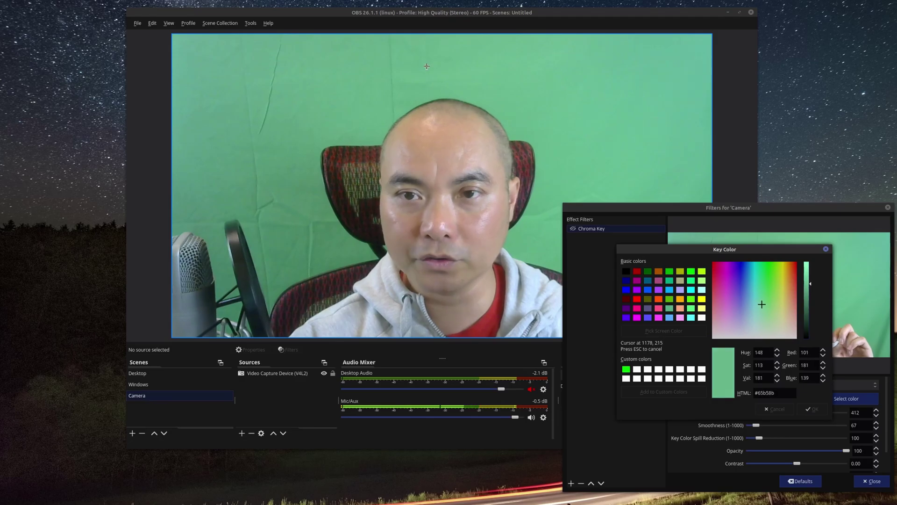
click(544, 89)
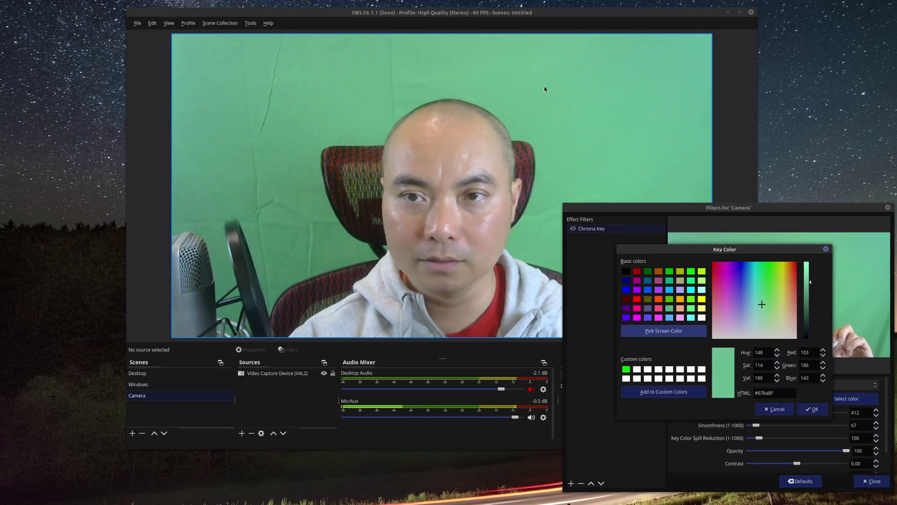
click(813, 409)
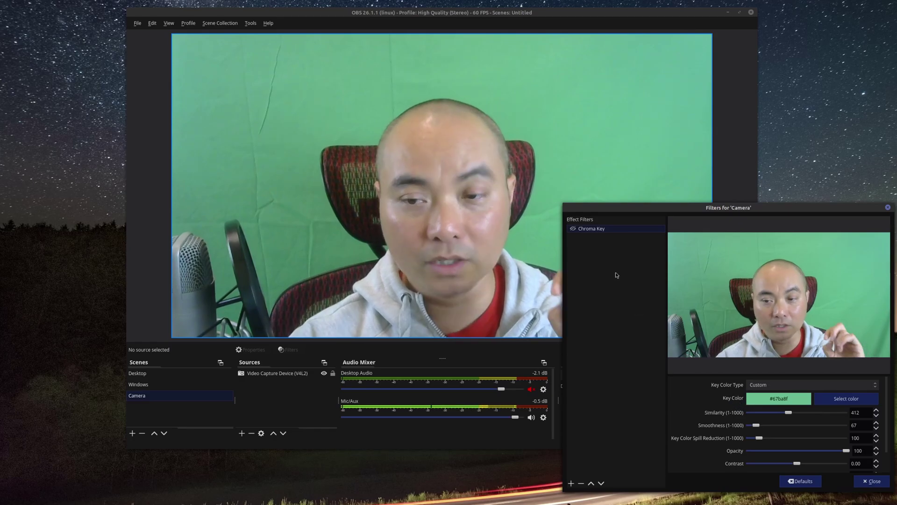
- Re-enable the Chroma Key filter and reposition the main and filters windows
click(573, 229)
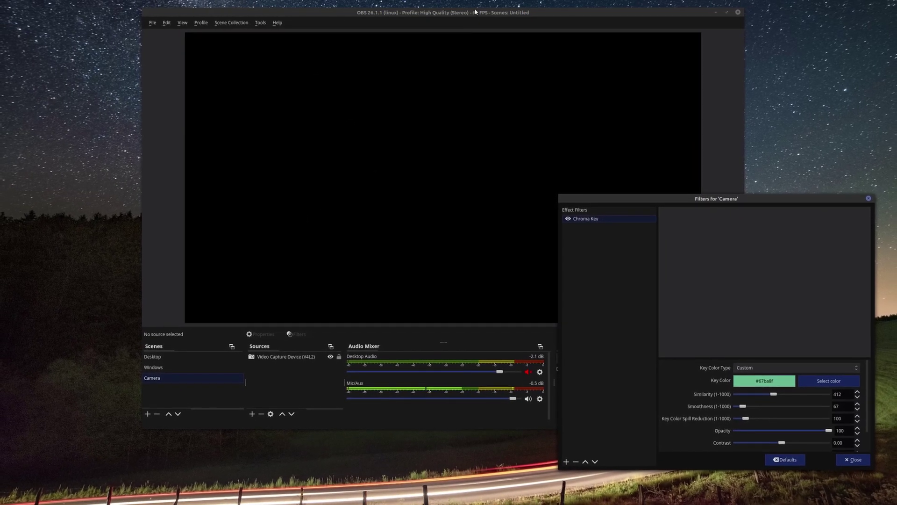
drag(475, 11, 335, 20)
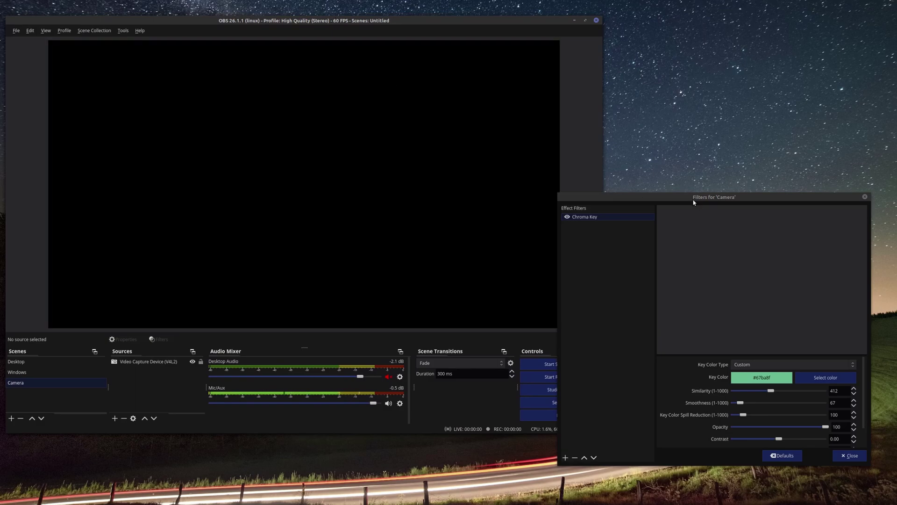
drag(694, 202, 715, 203)
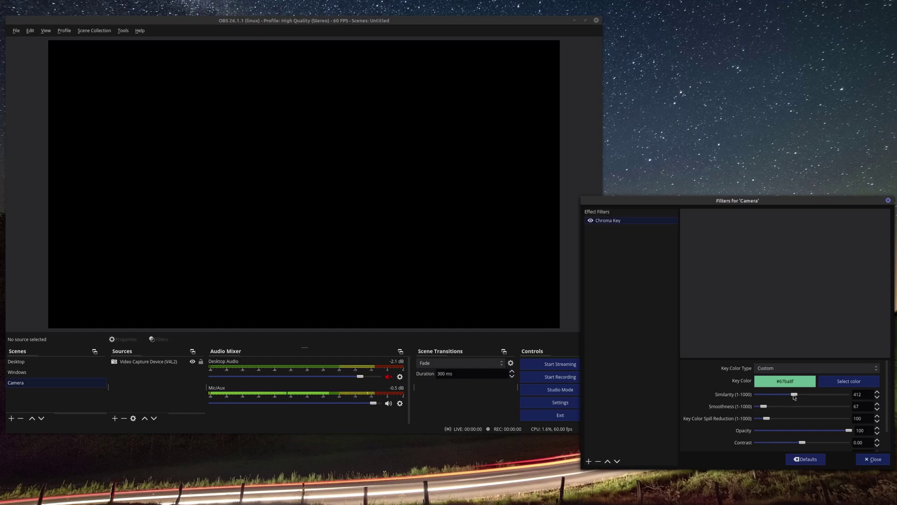
- Set Similarity to 46, lower Smoothness, Spill Reduction and Contrast, then close the filters
drag(788, 395, 763, 395)
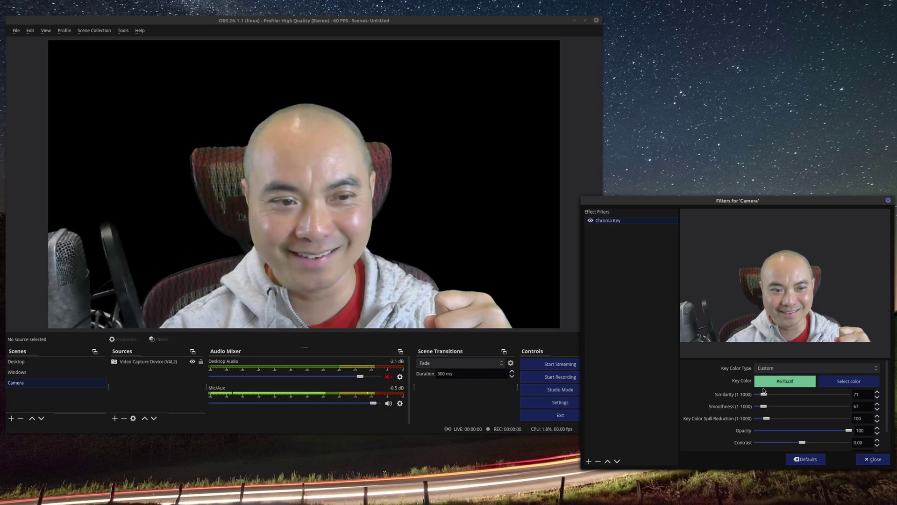
drag(763, 393, 760, 391)
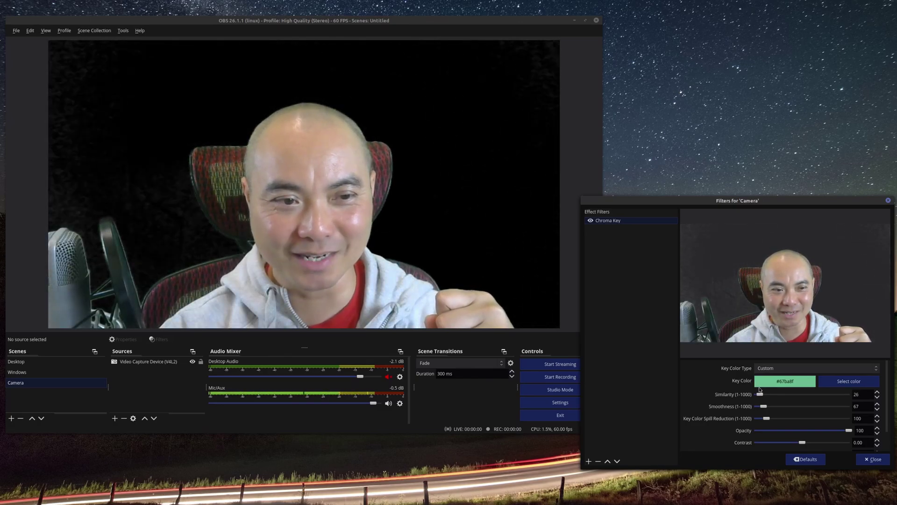
drag(760, 389, 762, 391)
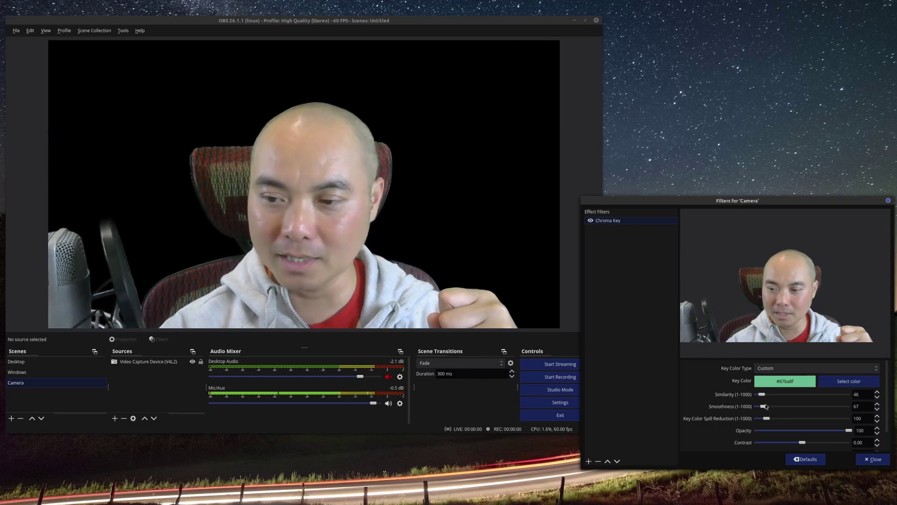
drag(766, 408, 765, 408)
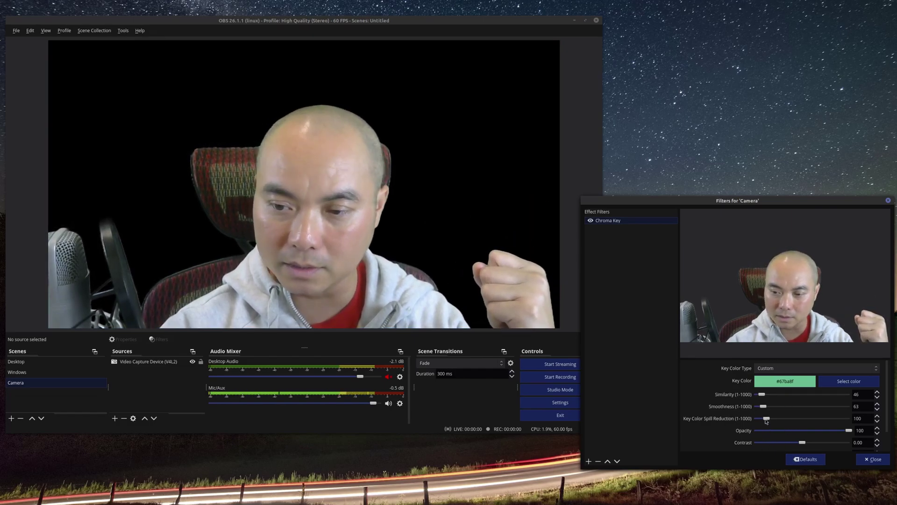
drag(785, 422, 765, 421)
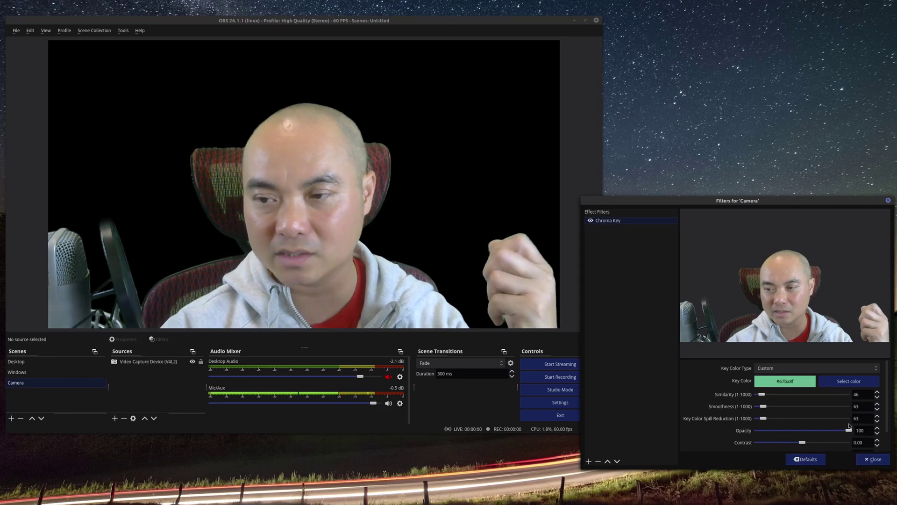
drag(801, 444, 799, 441)
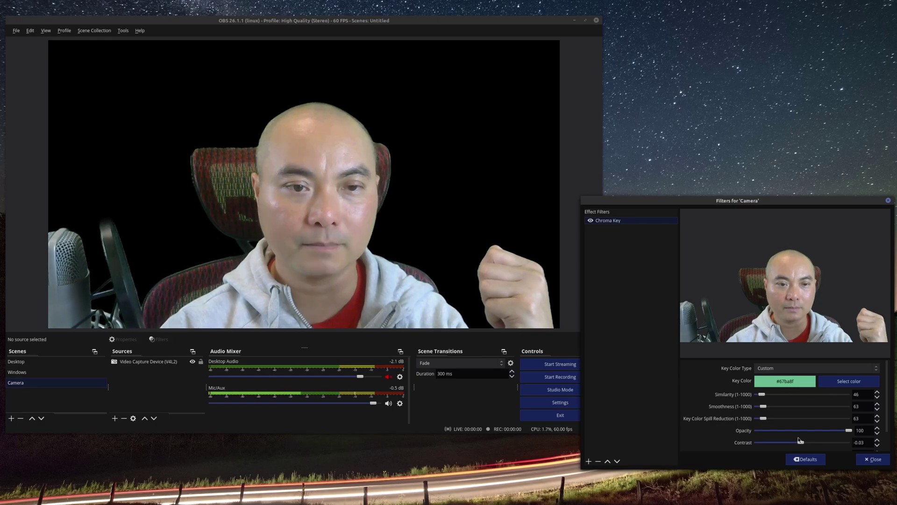
click(873, 459)
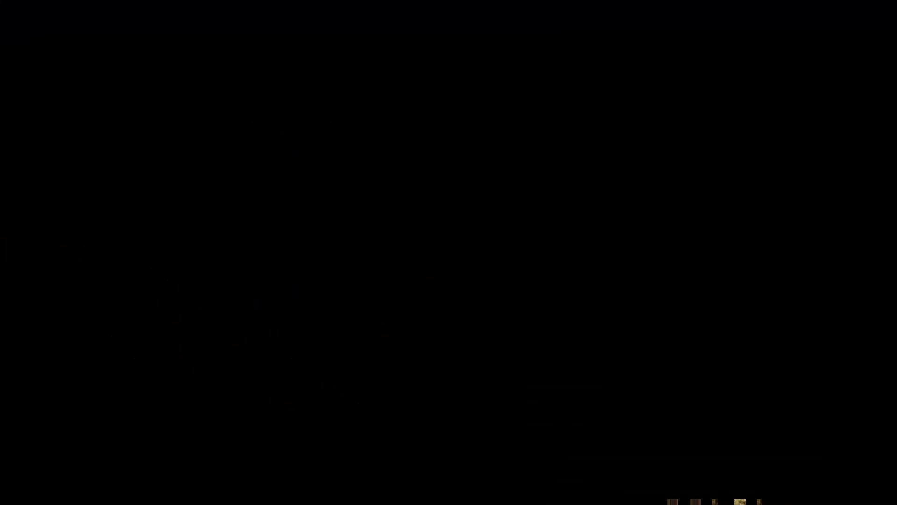
- Scroll down the TubeBuddy homepage past the testimonials to 'Work within YouTube'
scroll(448, 262, down, 3)
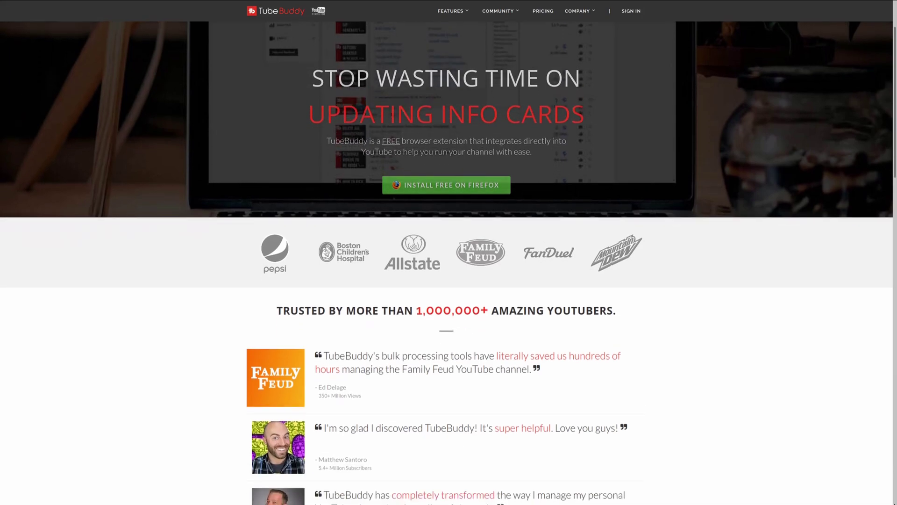
scroll(448, 262, down, 3)
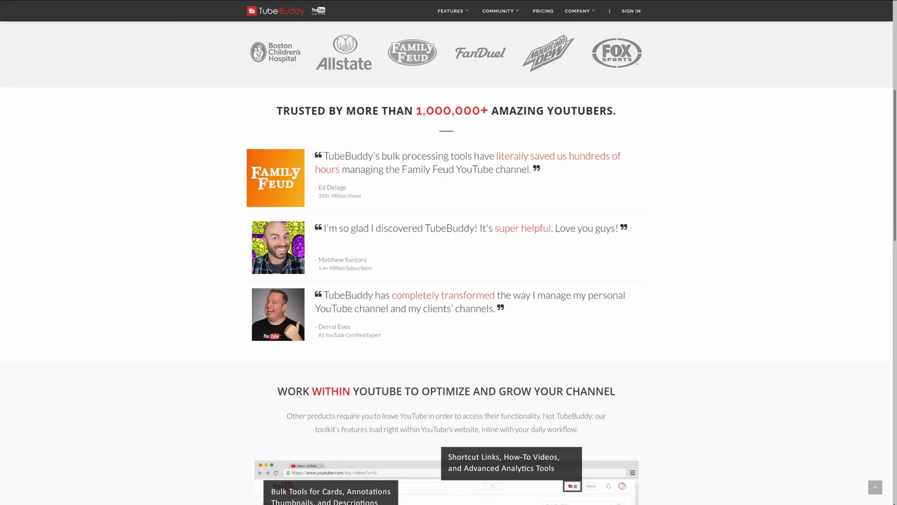
scroll(448, 261, down, 2)
scroll(449, 262, down, 3)
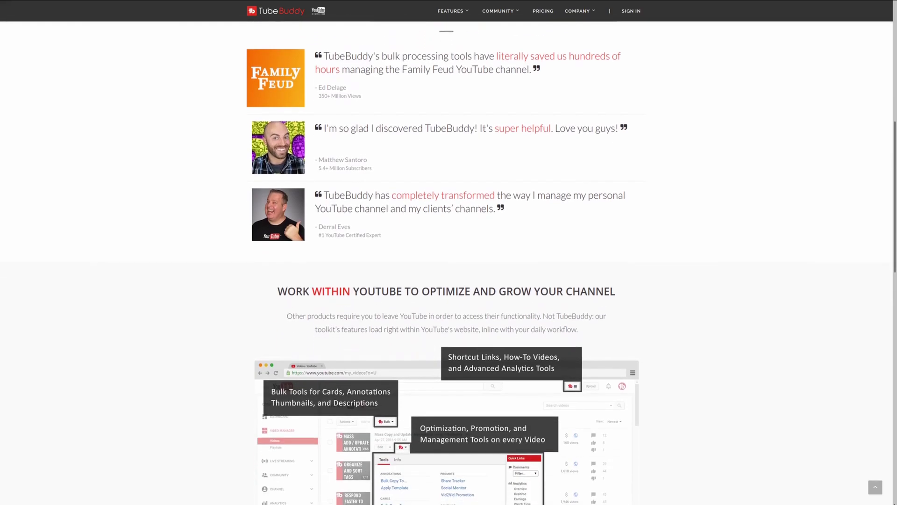
scroll(449, 262, down, 1)
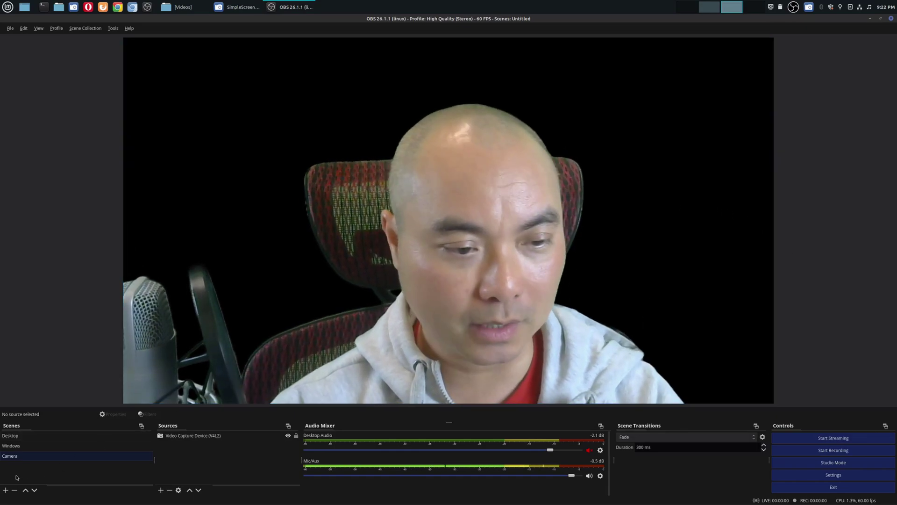
- Create a scene named 'Image Background' and move it above Camera in the Scenes list
click(6, 489)
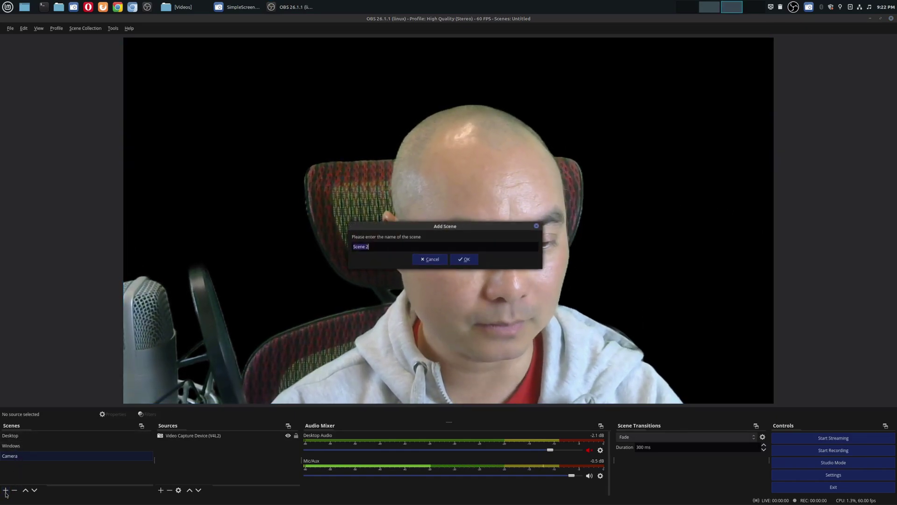
text(I)
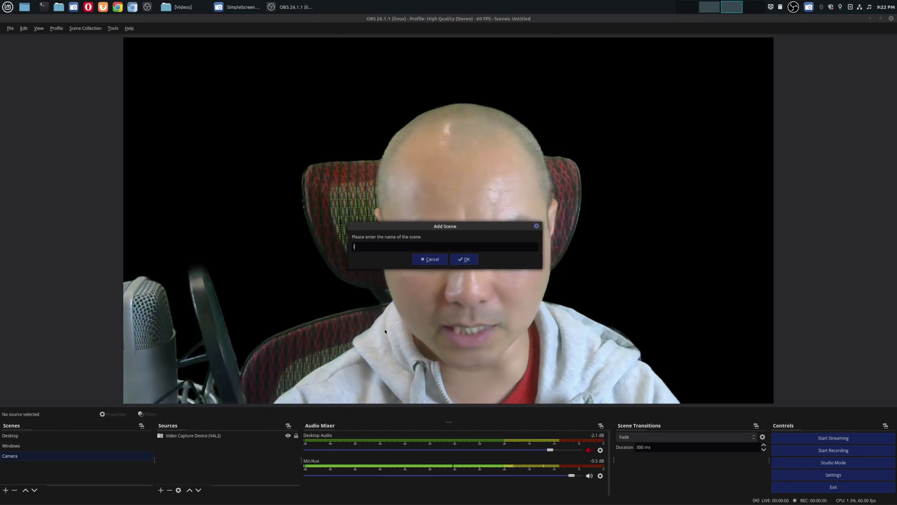
text(mage Ba)
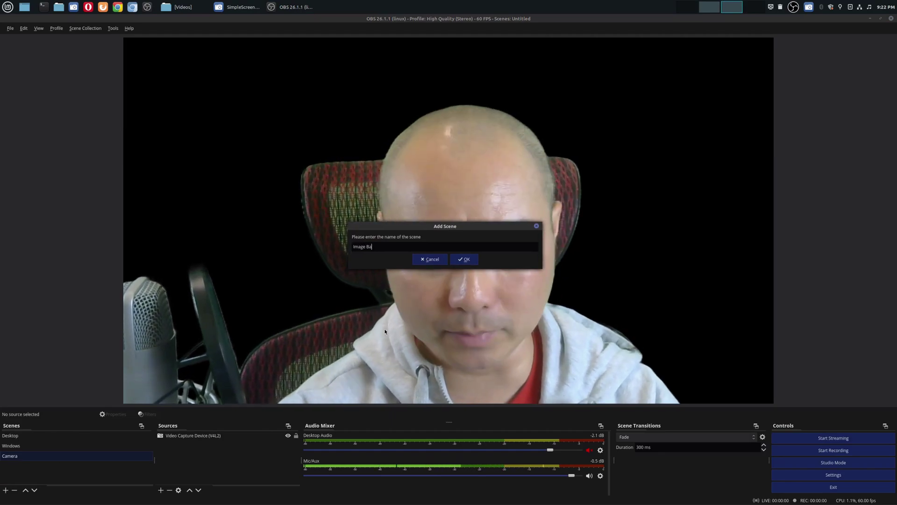
text(ckground)
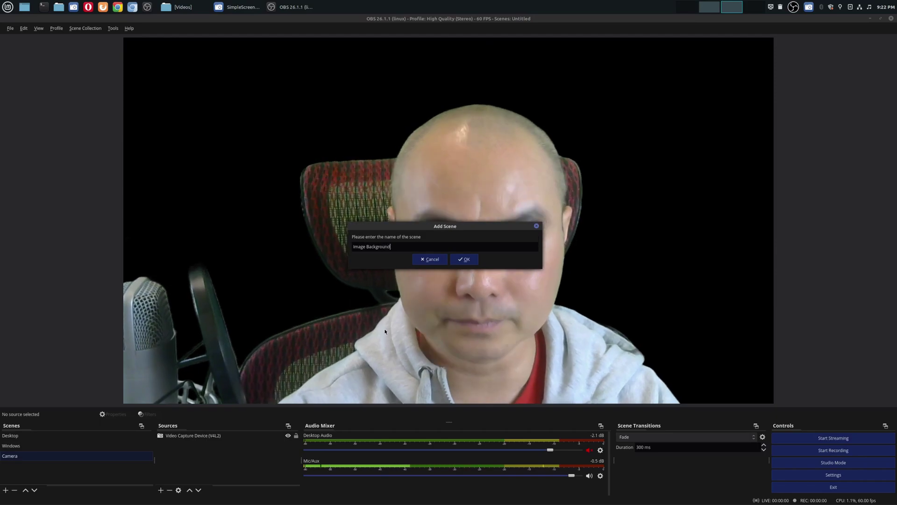
click(463, 262)
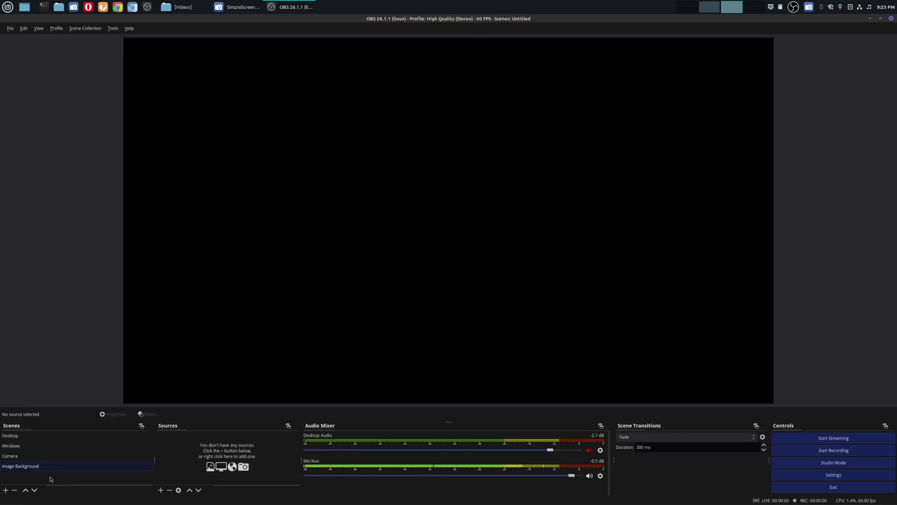
drag(30, 469, 32, 453)
- Add an Image source showing Pictures/Lake.jpg to the Image Background scene
click(160, 490)
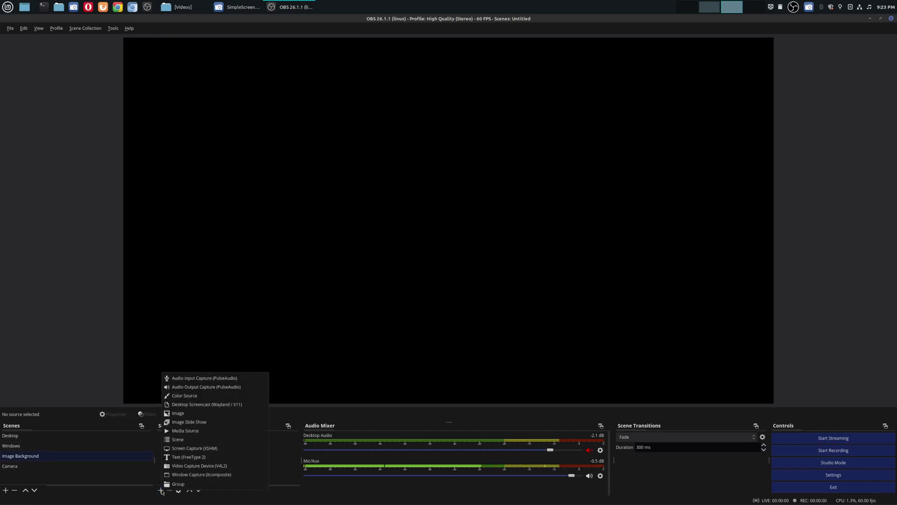
click(211, 417)
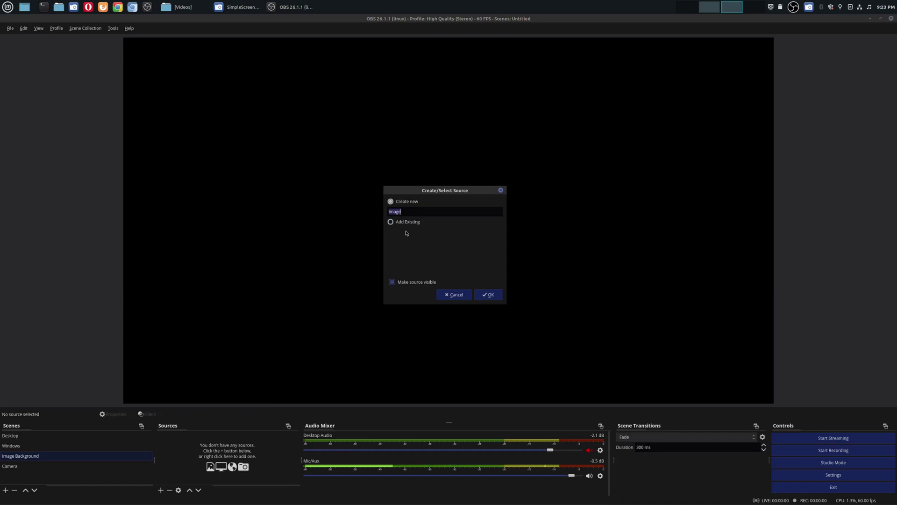
click(495, 293)
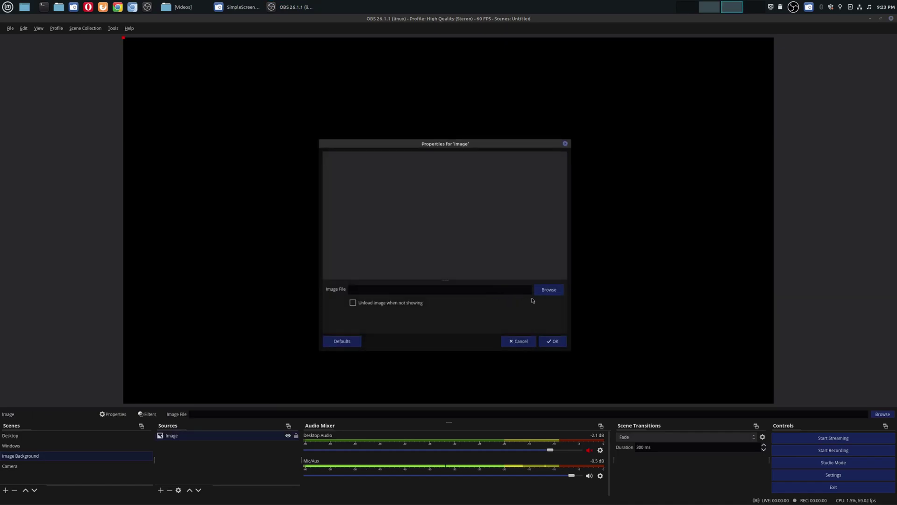
click(546, 290)
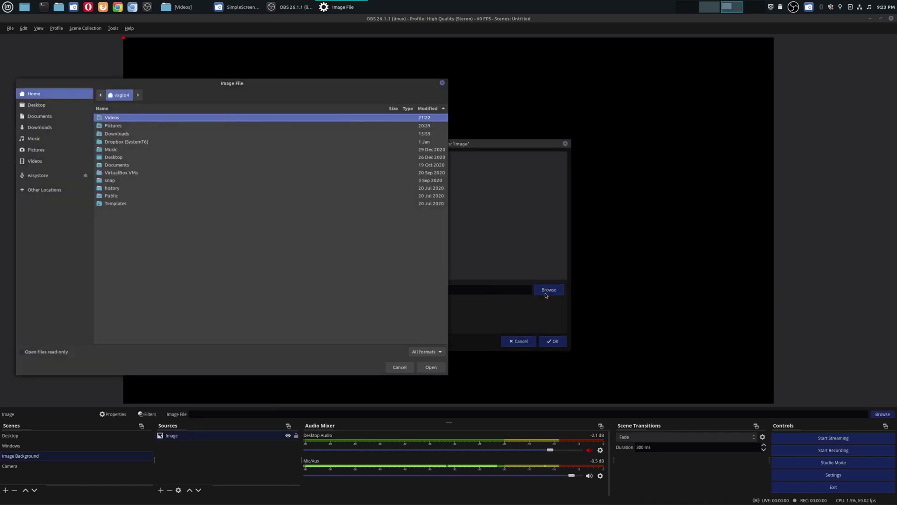
double_click(133, 127)
click(133, 126)
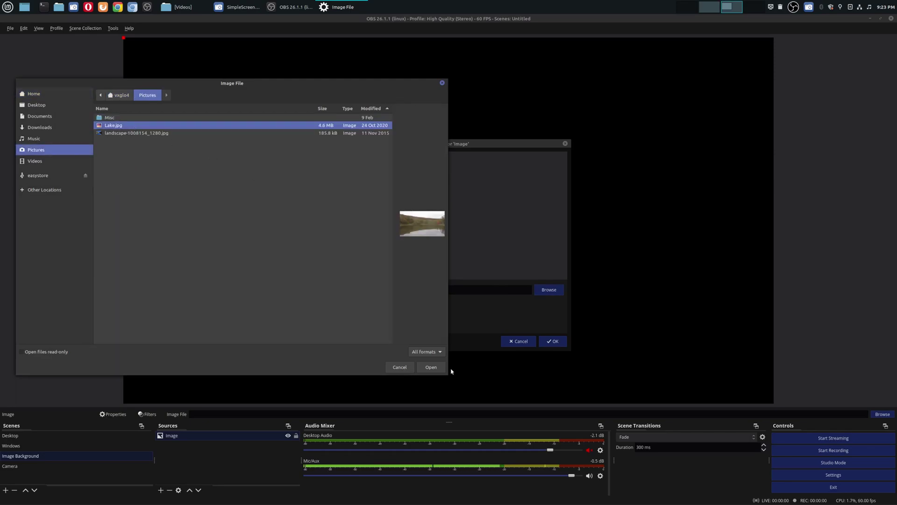
click(432, 367)
click(551, 344)
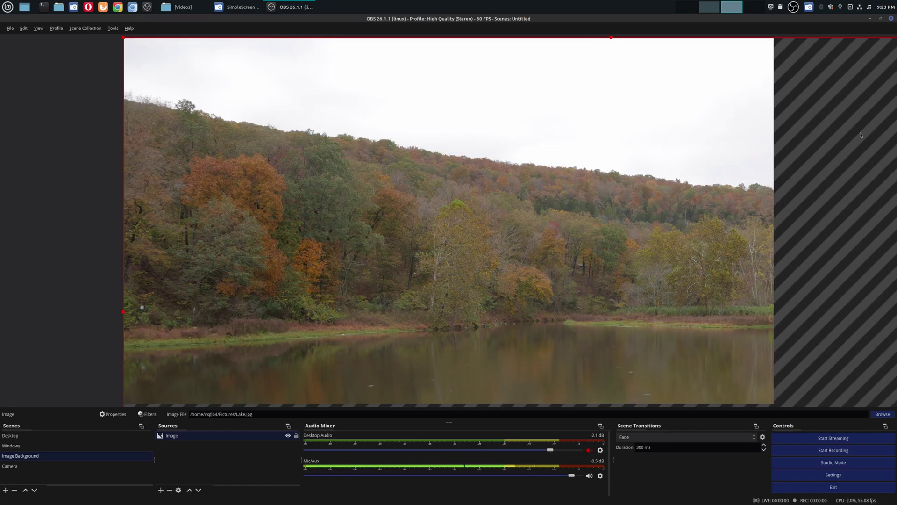
- Stretch the lake image to fill the canvas with Transform > Fit to screen
right_click(337, 158)
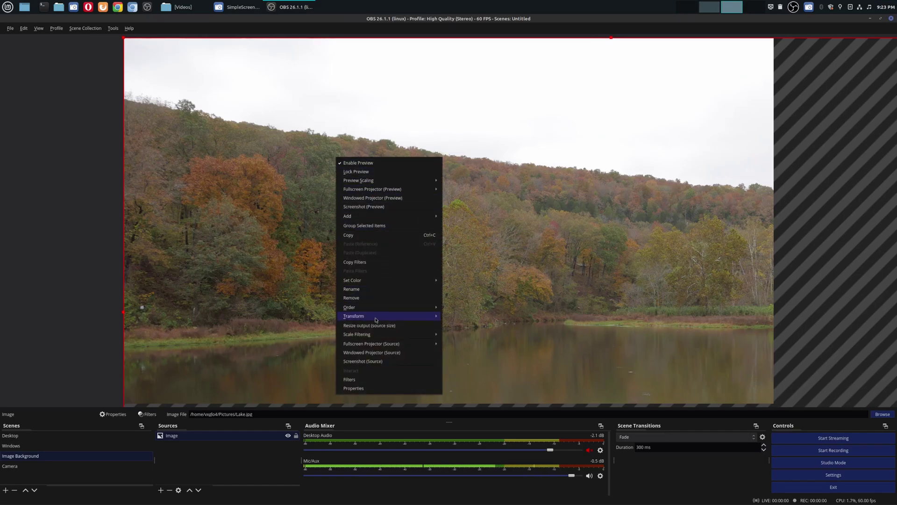
mouse_move(374, 321)
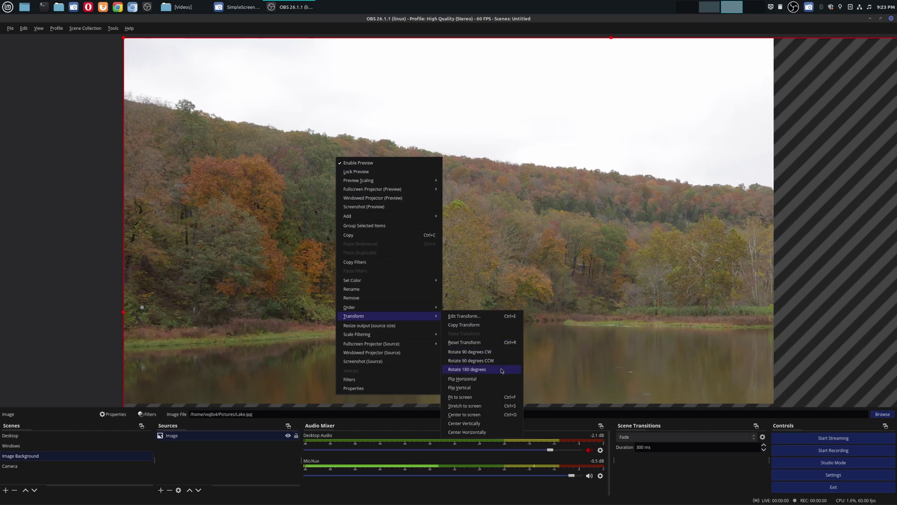
click(489, 402)
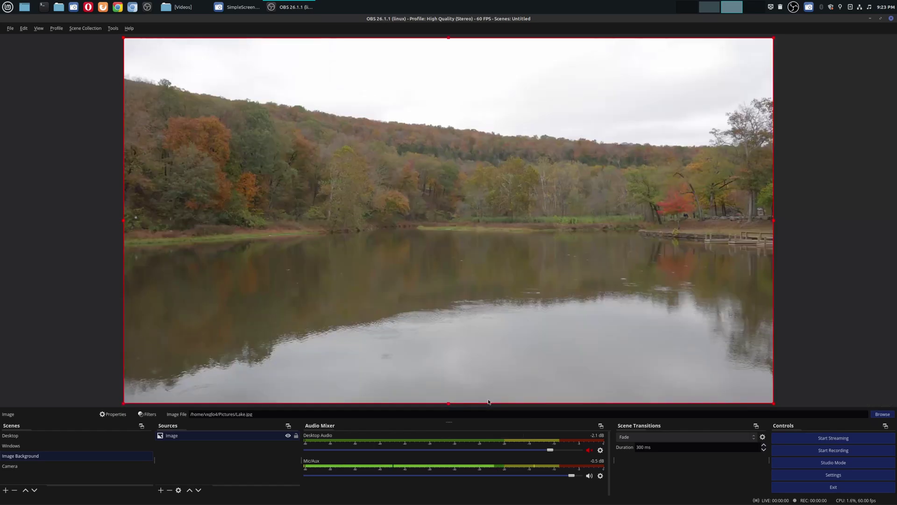
click(821, 292)
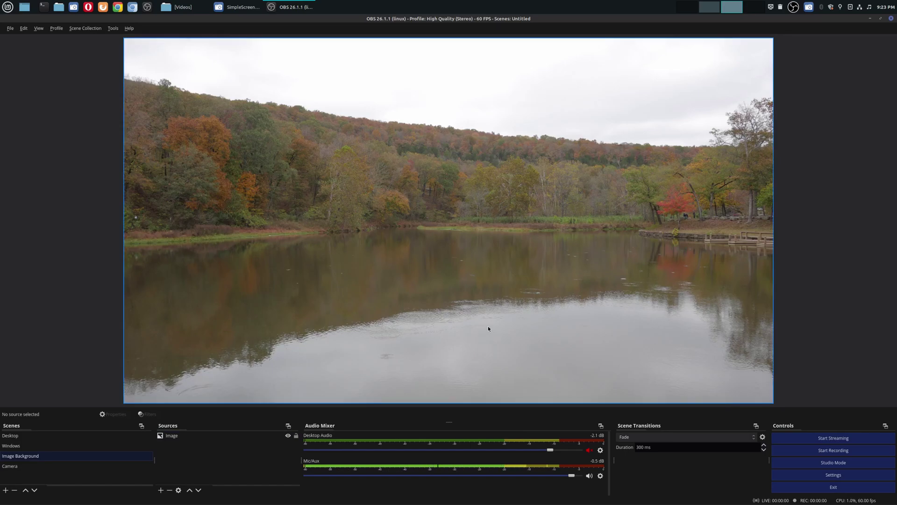
- Add the existing webcam capture to Image Background at the upper right, then view the Camera scene
click(160, 490)
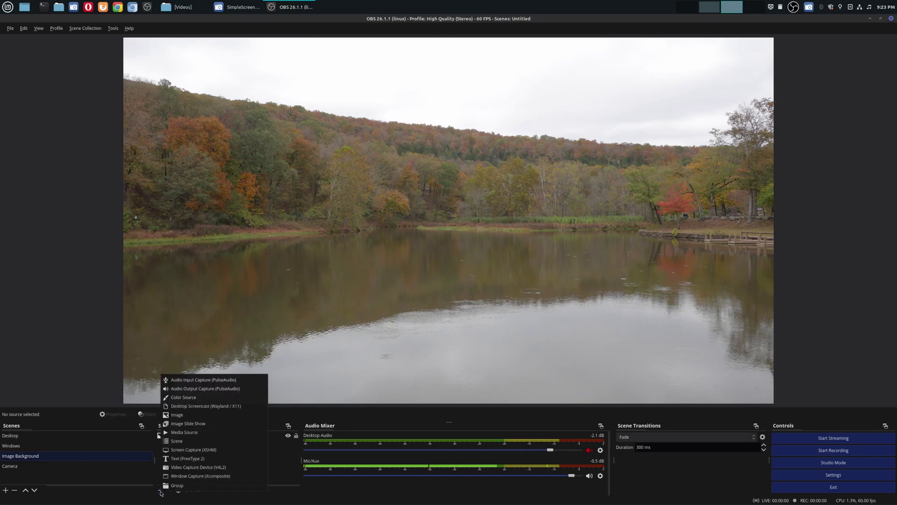
click(202, 467)
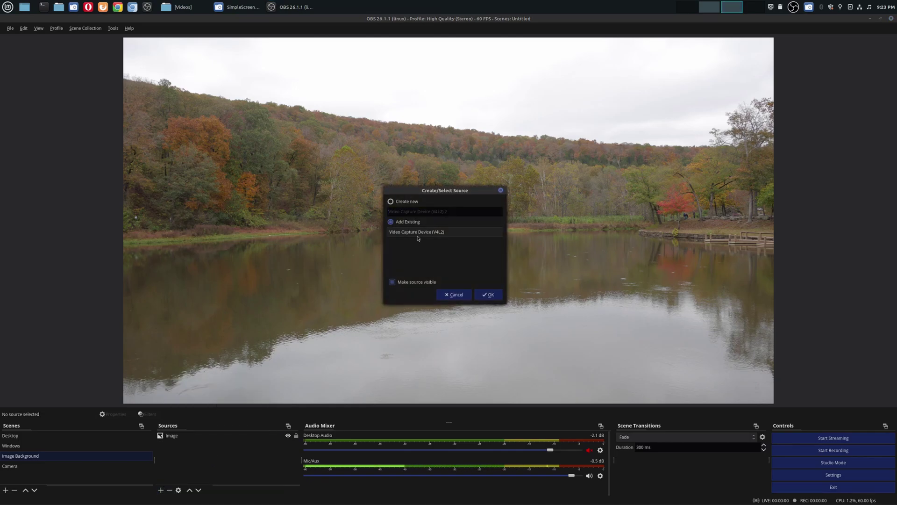
click(485, 295)
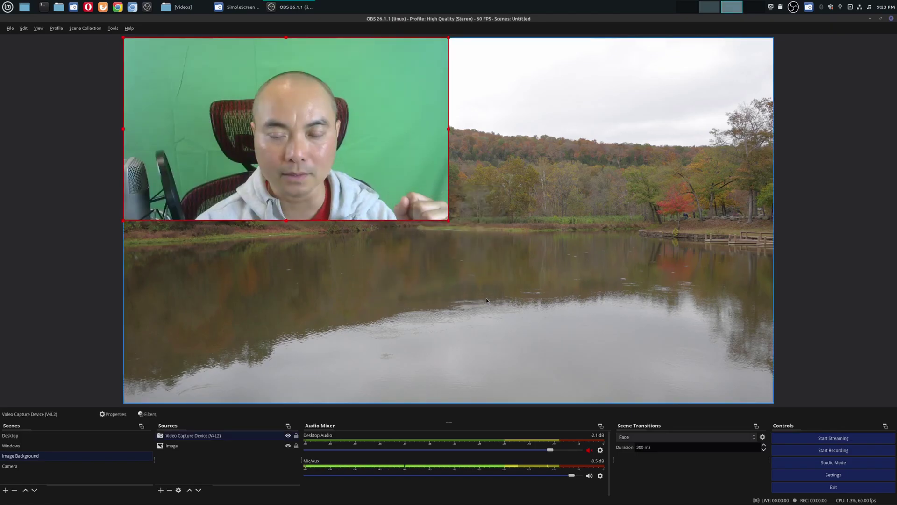
drag(348, 85, 658, 90)
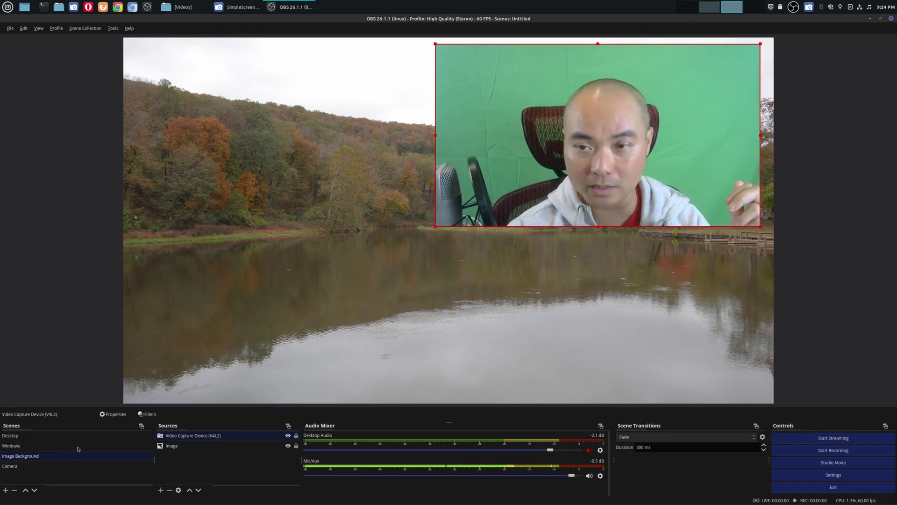
click(16, 467)
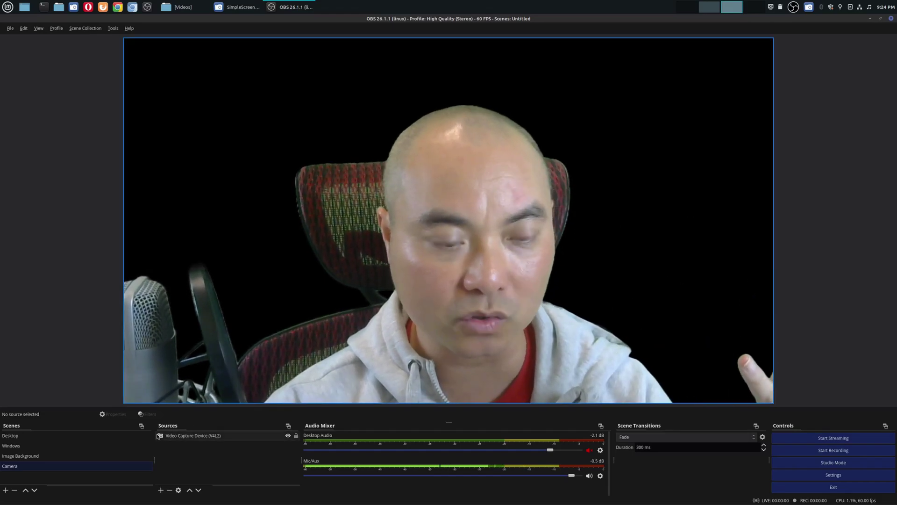
- Nudge the webcam inset down-left, then delete the Video Capture Device from Image Background
click(29, 454)
drag(660, 148, 643, 164)
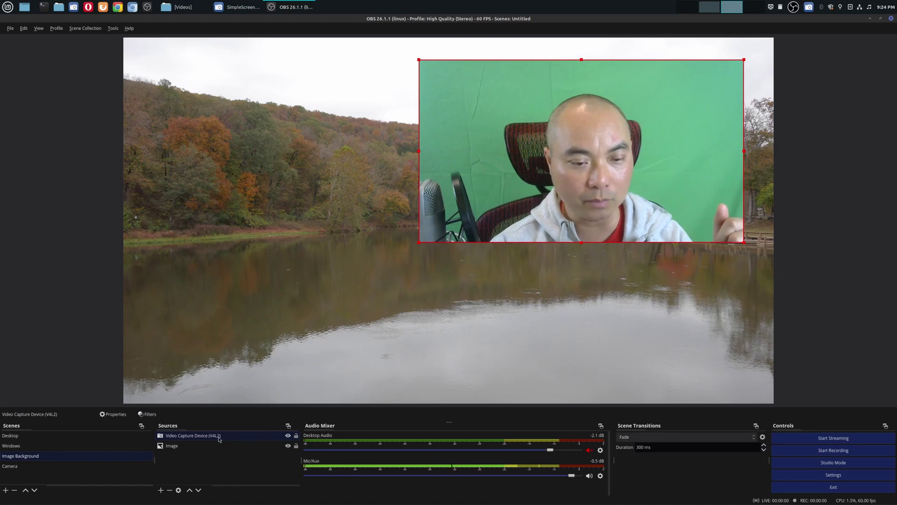
click(171, 489)
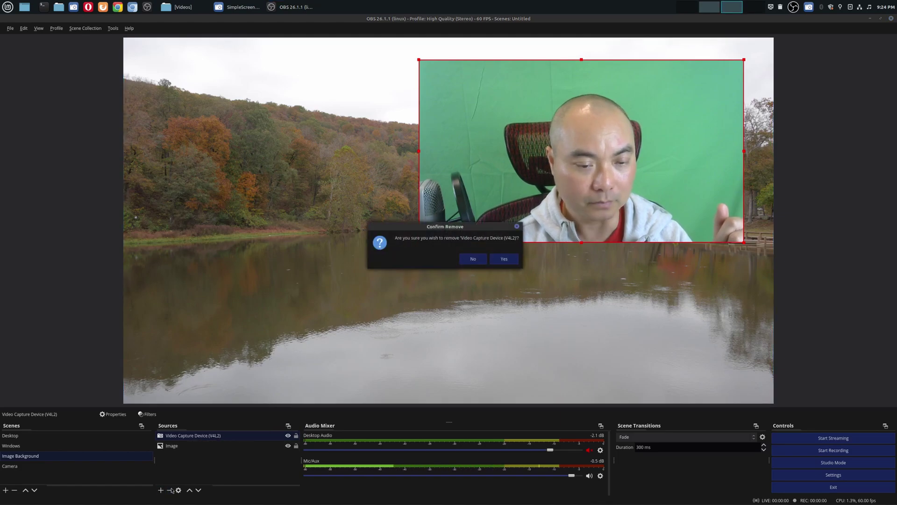
click(501, 260)
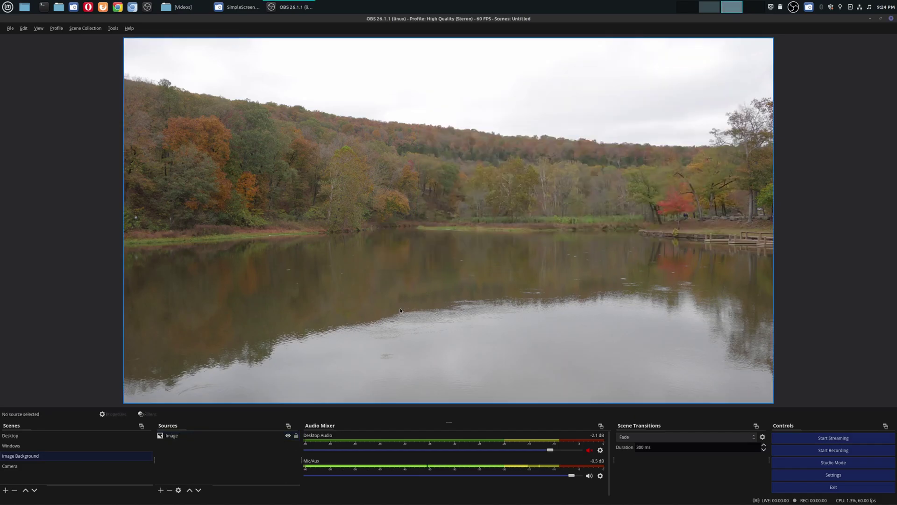
click(59, 466)
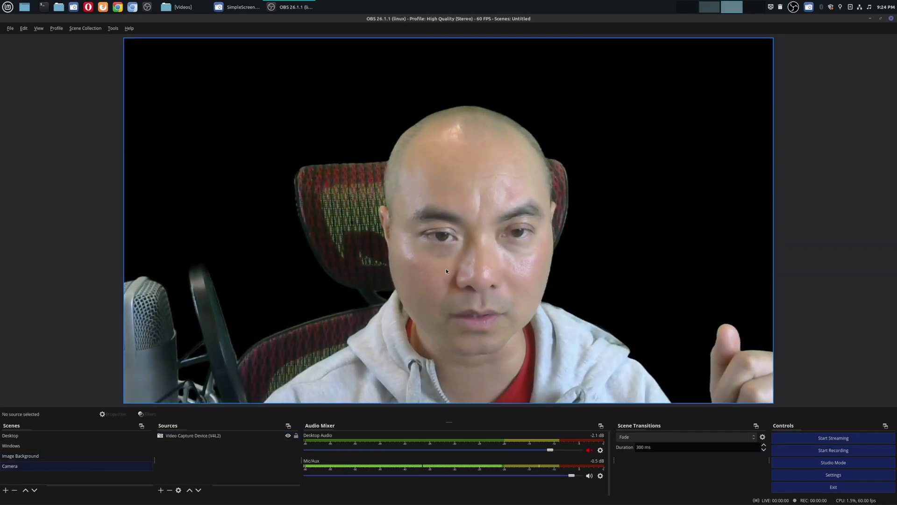
click(92, 457)
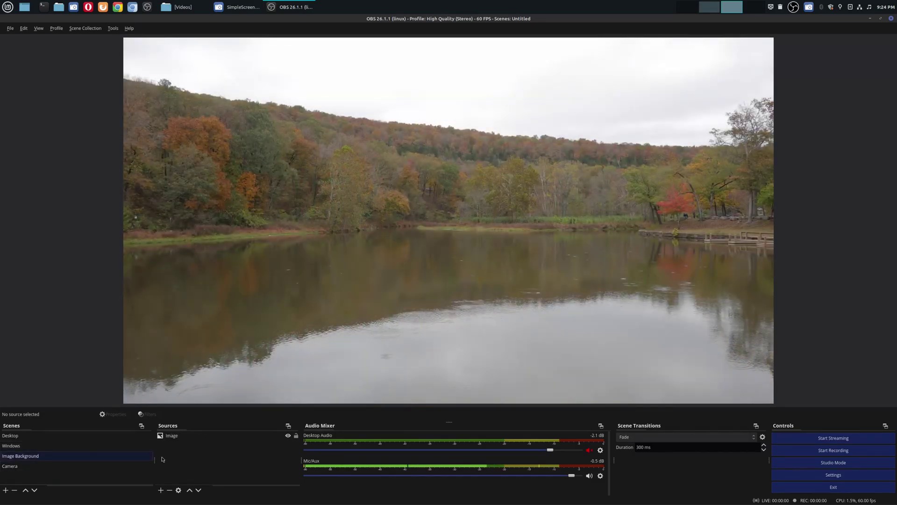
- Add the existing Camera scene as a source over the lake photo and select it
click(161, 490)
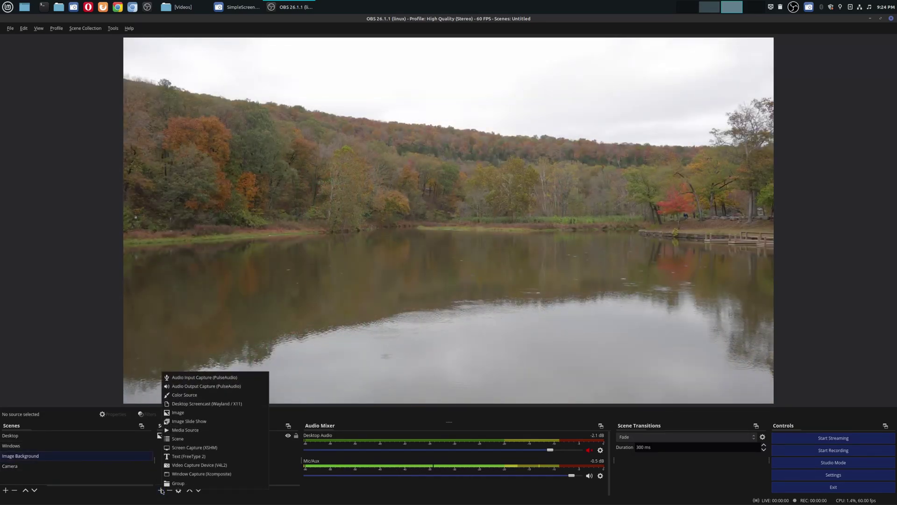
click(202, 440)
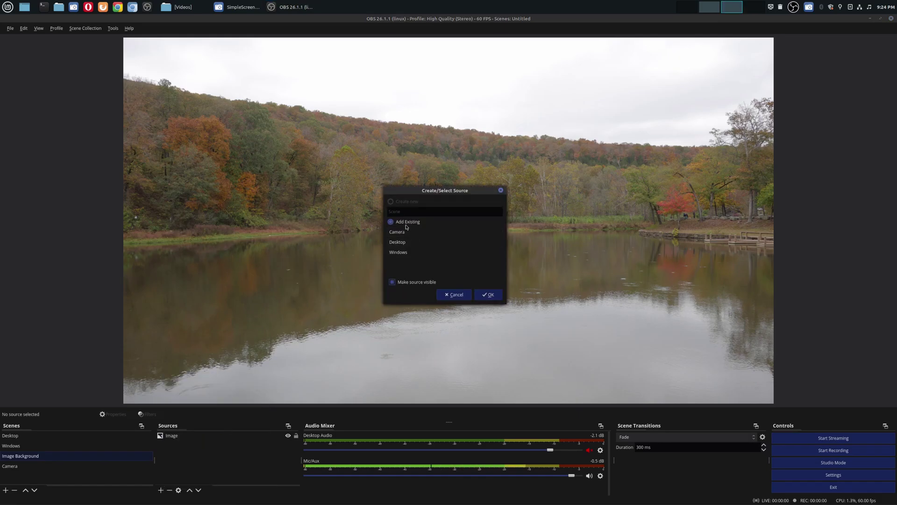
click(485, 296)
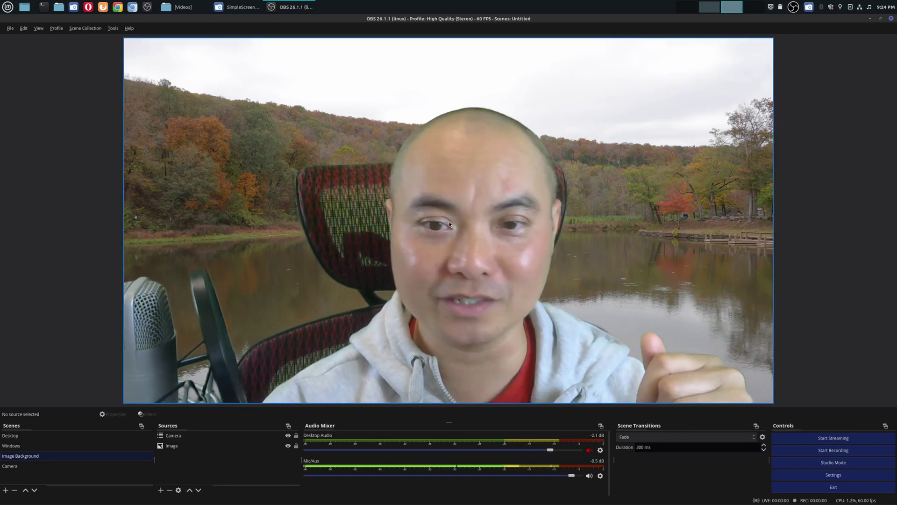
click(449, 224)
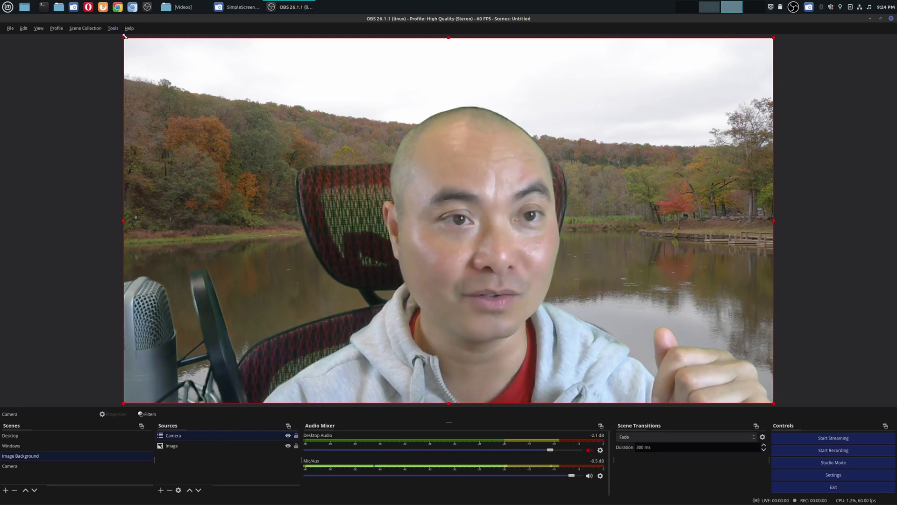
- Shrink the Camera layer and move it into the bottom-left corner as an inset
drag(124, 37, 516, 283)
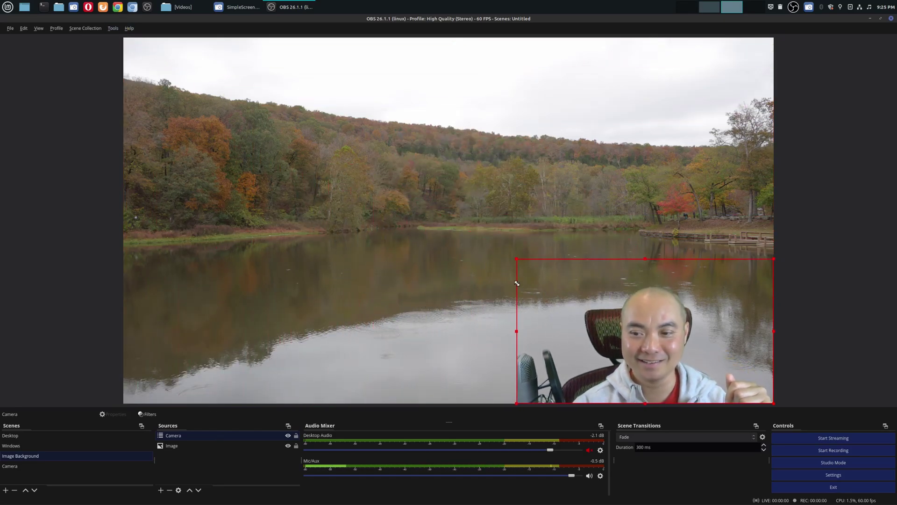
drag(674, 364, 282, 365)
click(799, 286)
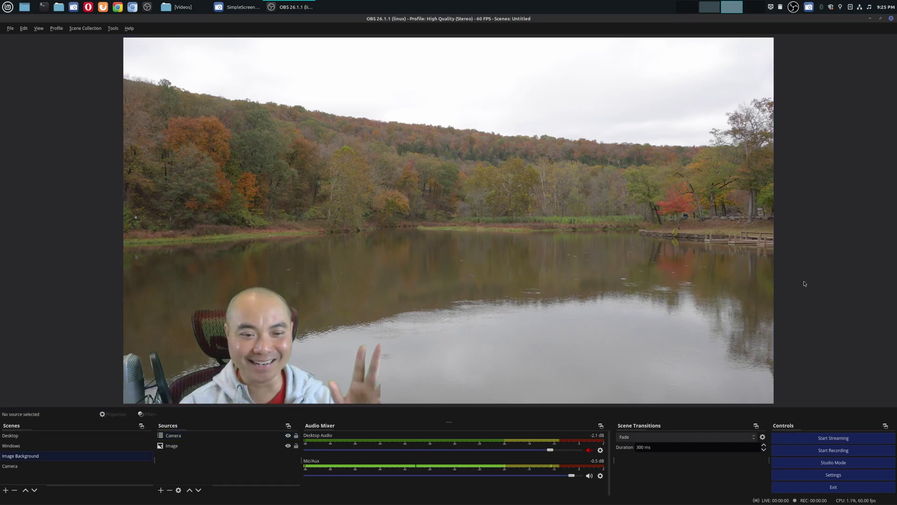
- Enlarge the webcam layer in Image Background to fill the whole canvas over the lake
click(28, 467)
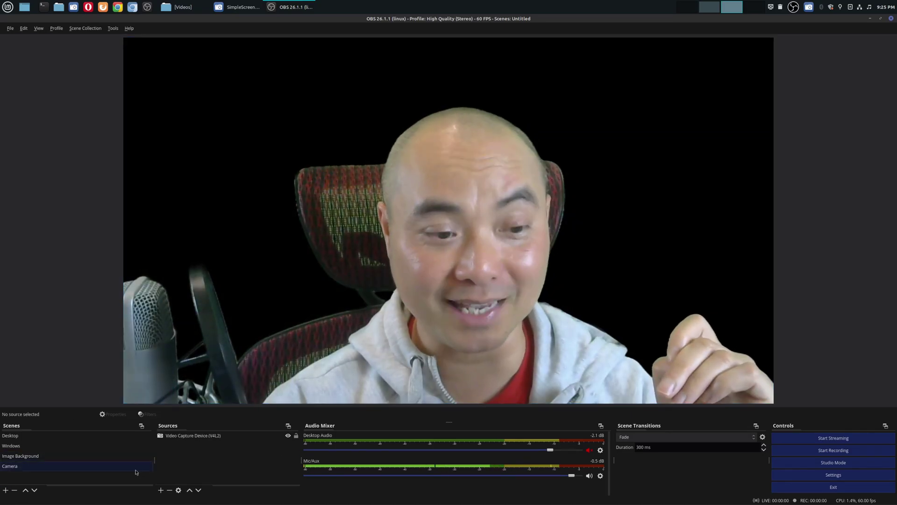
click(135, 455)
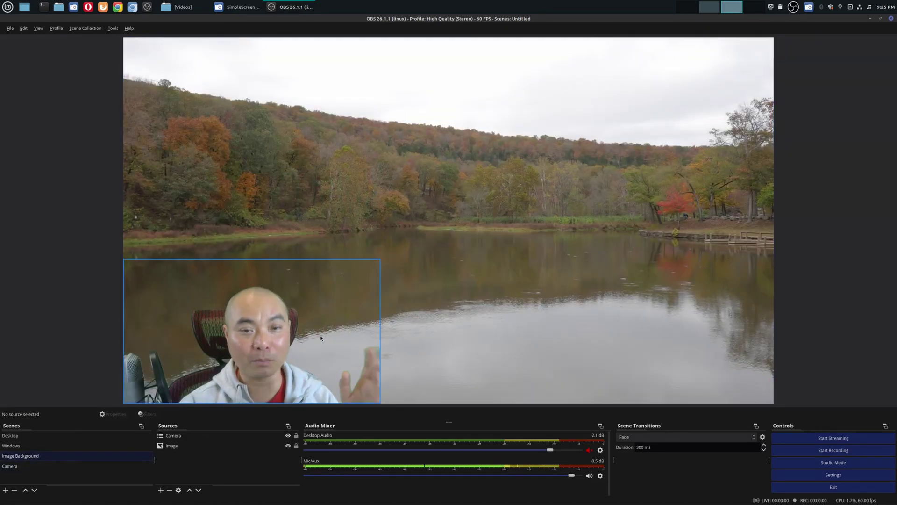
click(293, 352)
drag(379, 260, 775, 110)
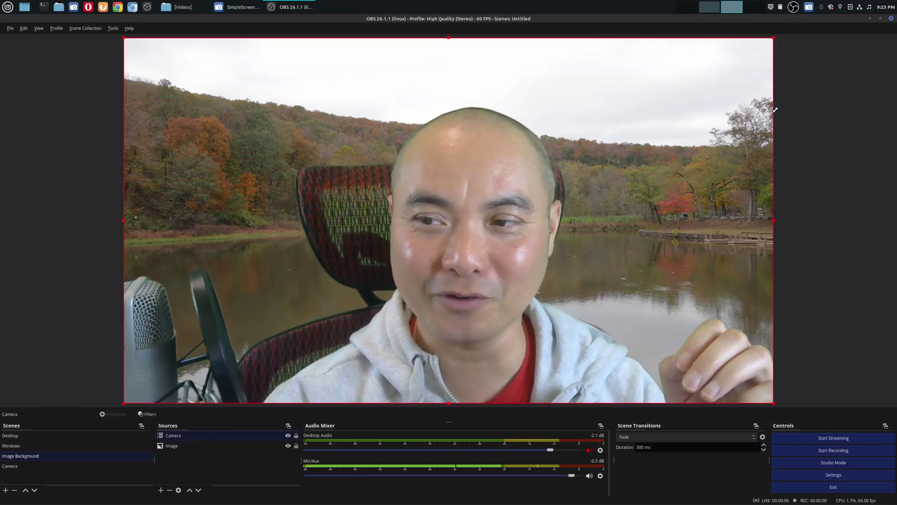
- Add a new empty scene named 'Video Background'
click(801, 231)
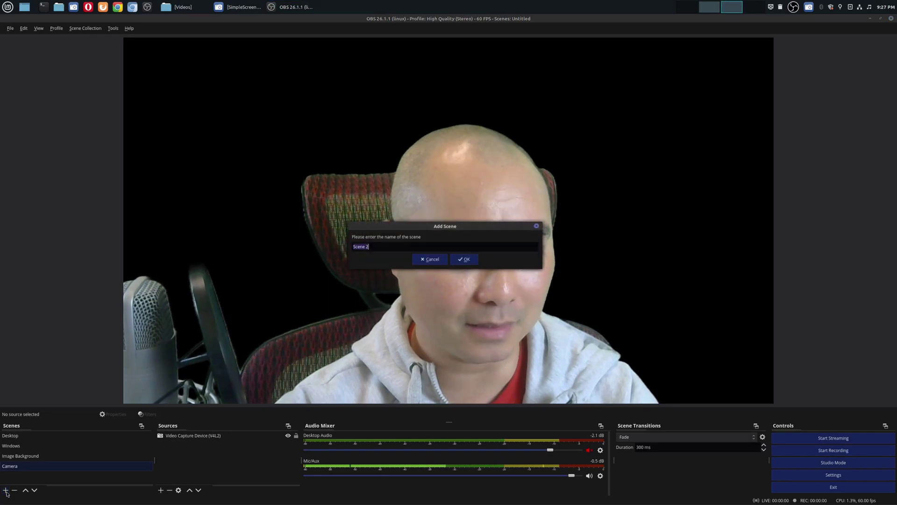
text(Video)
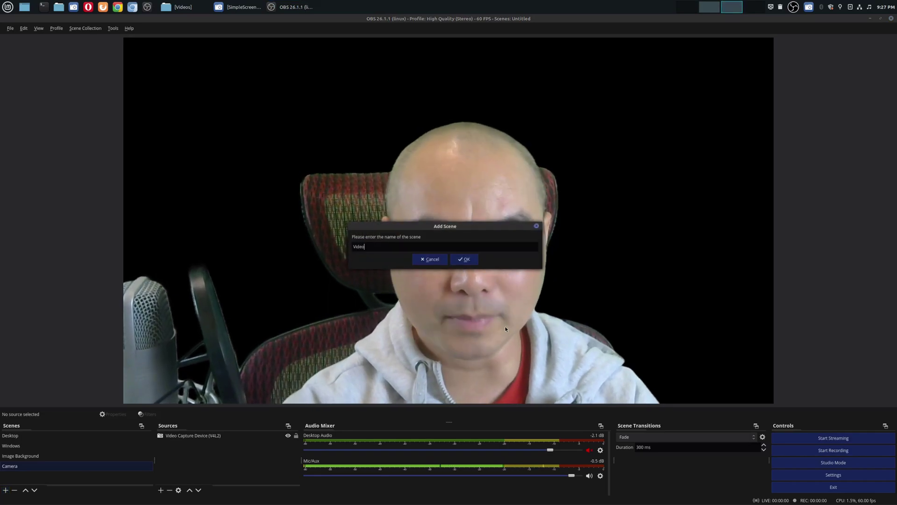
text( Backgrou)
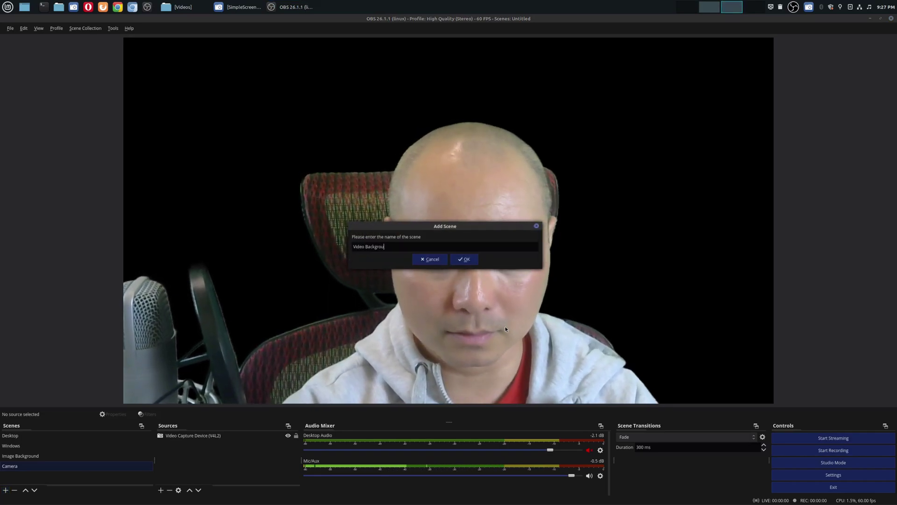
text(nd)
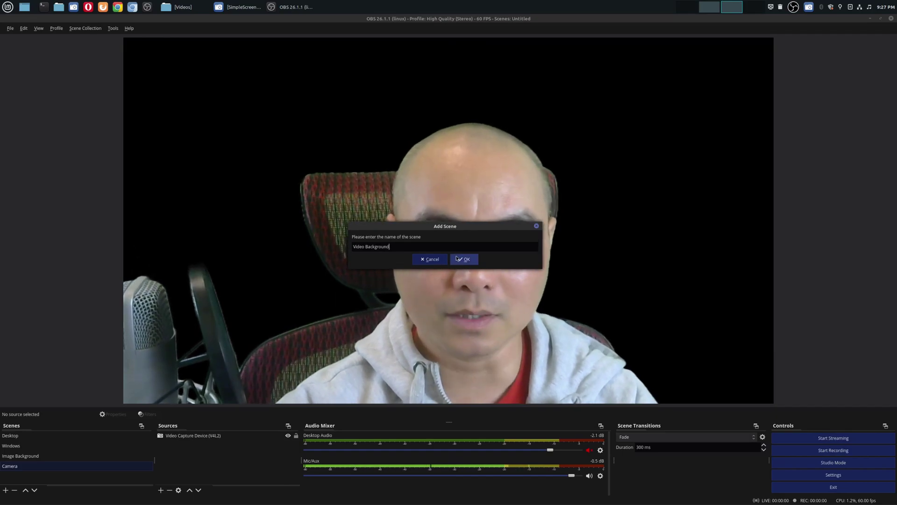
click(456, 258)
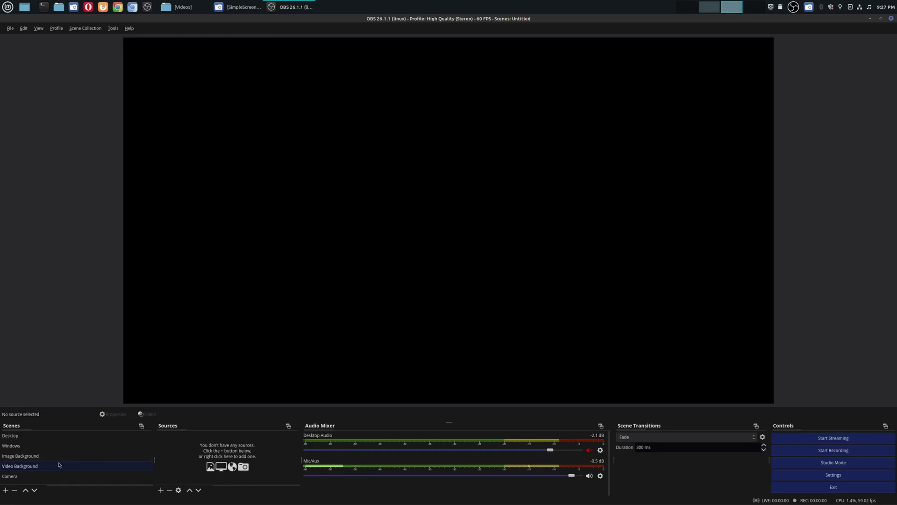
- Add a Media Source playing StreetFighter3.mp4 from the Pictures folder to Video Background
click(161, 490)
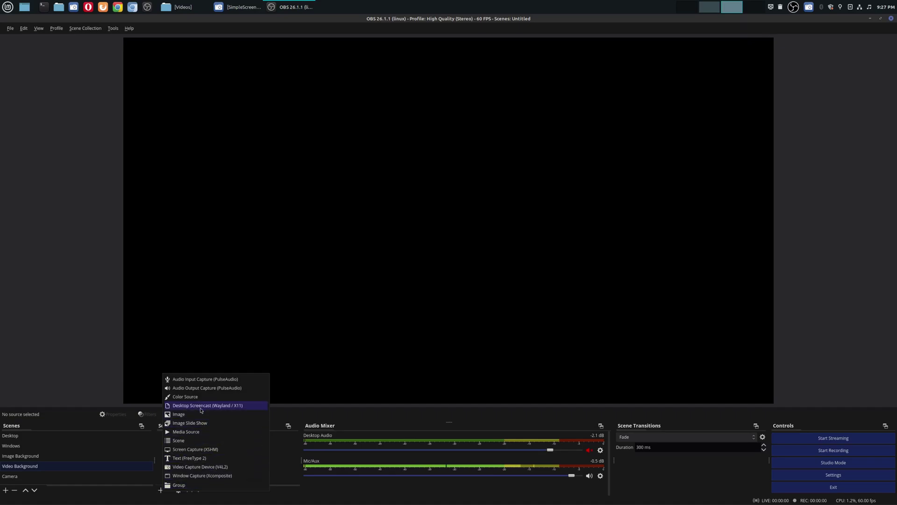
click(201, 432)
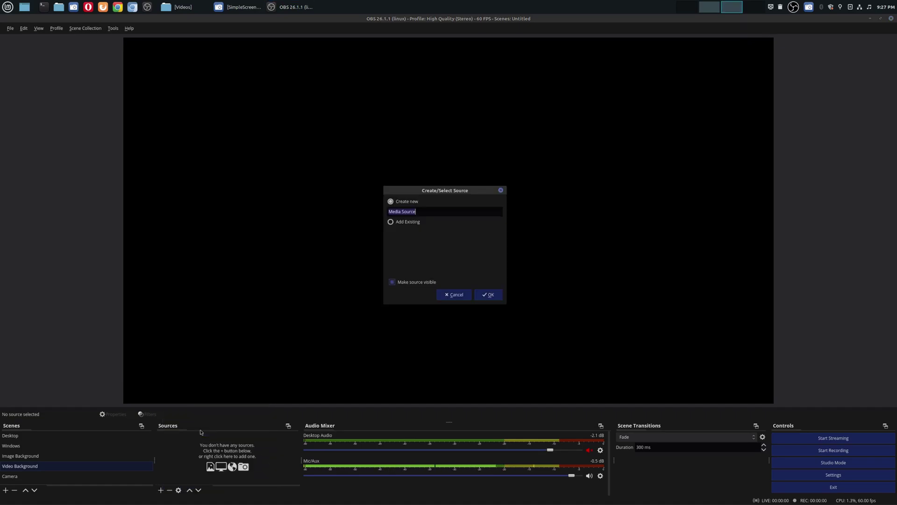
click(486, 295)
click(542, 278)
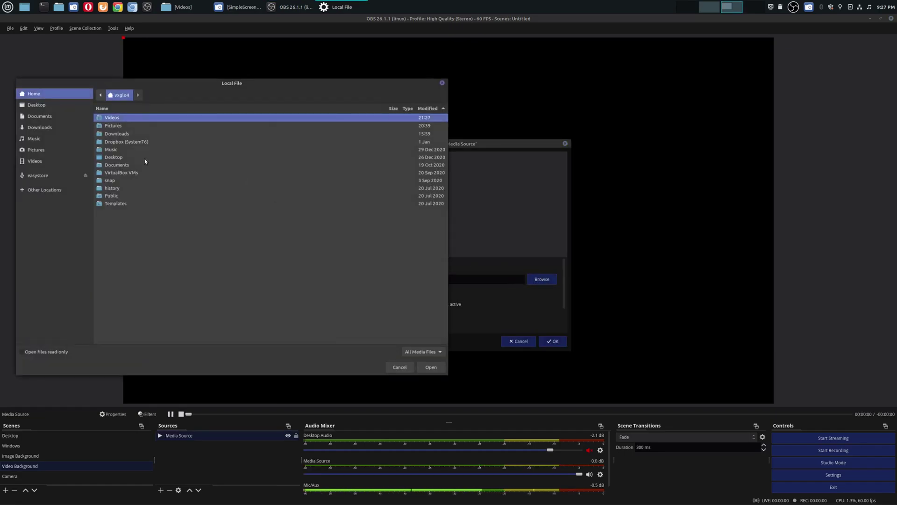
double_click(108, 127)
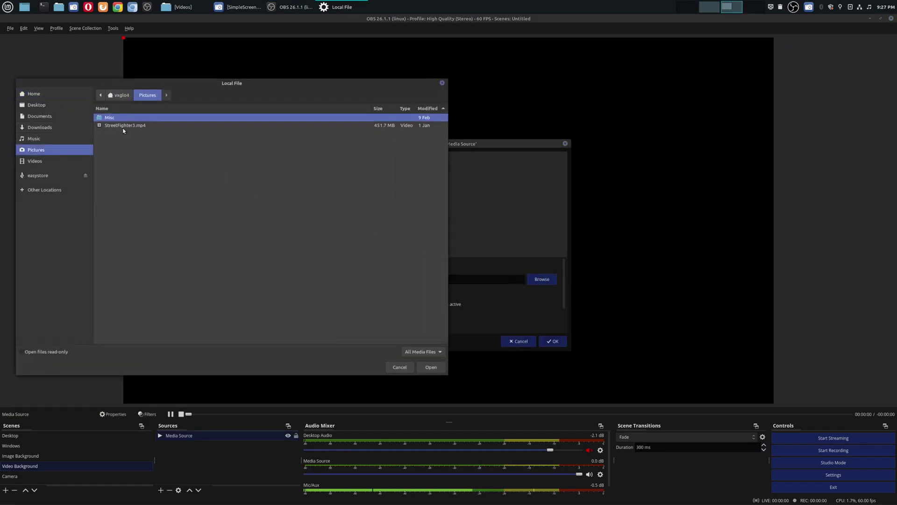
double_click(124, 125)
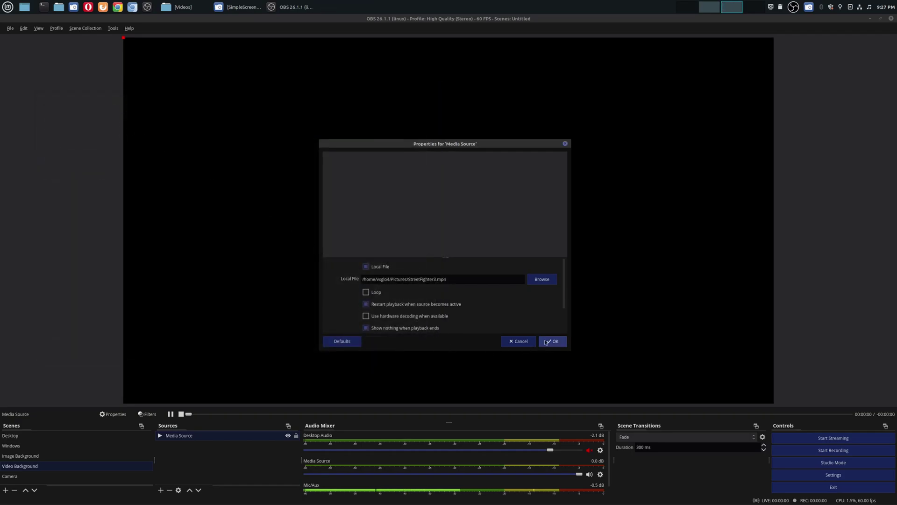
click(545, 340)
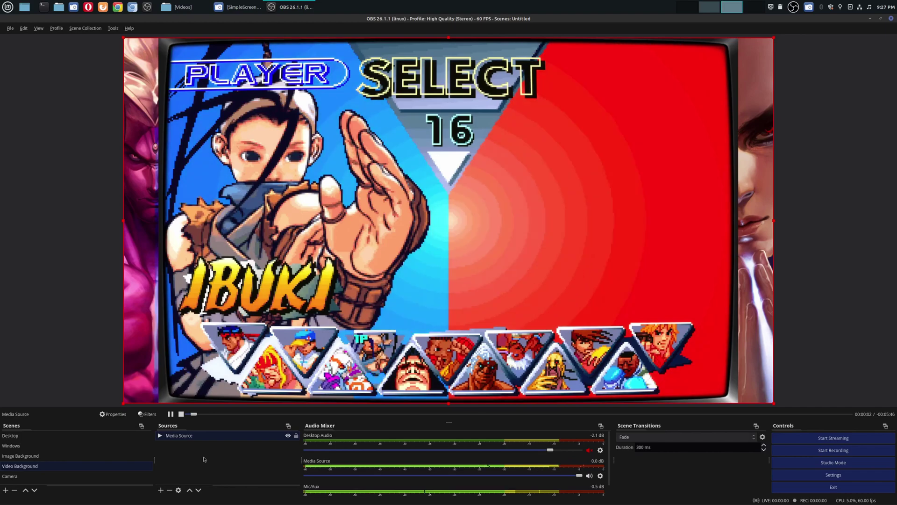
- Add the Camera scene over the gameplay as a small lower-right inset, then view Image Background
click(160, 490)
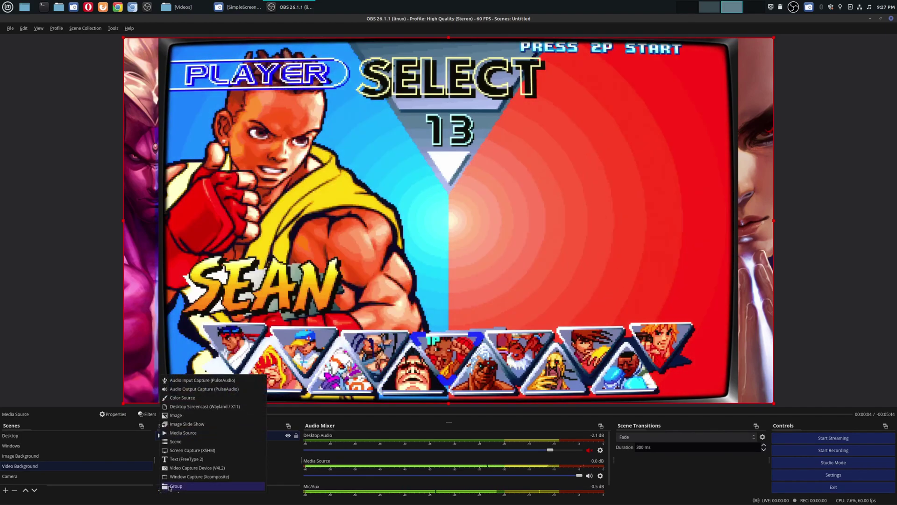
click(186, 442)
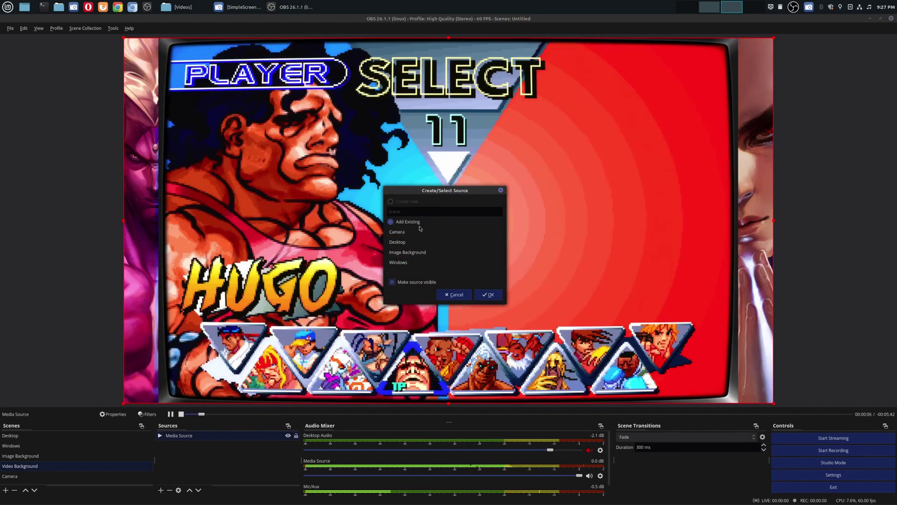
click(488, 294)
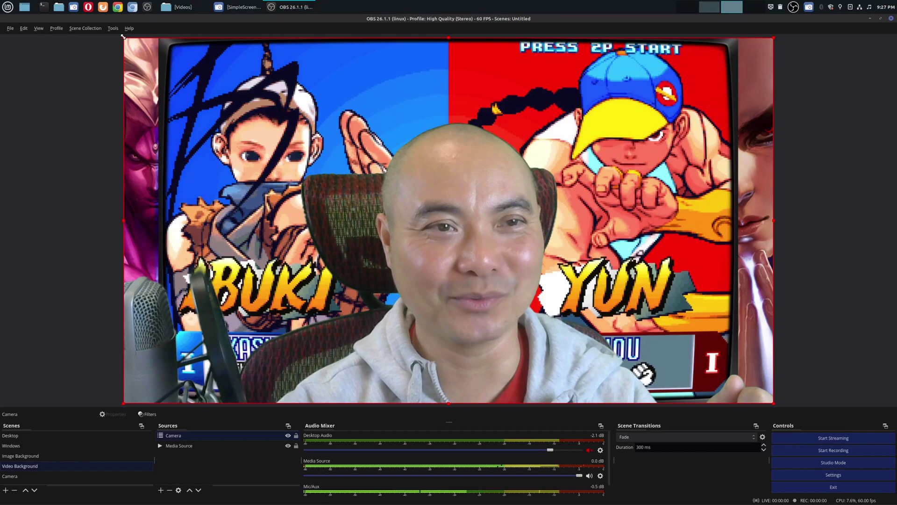
drag(124, 37, 486, 255)
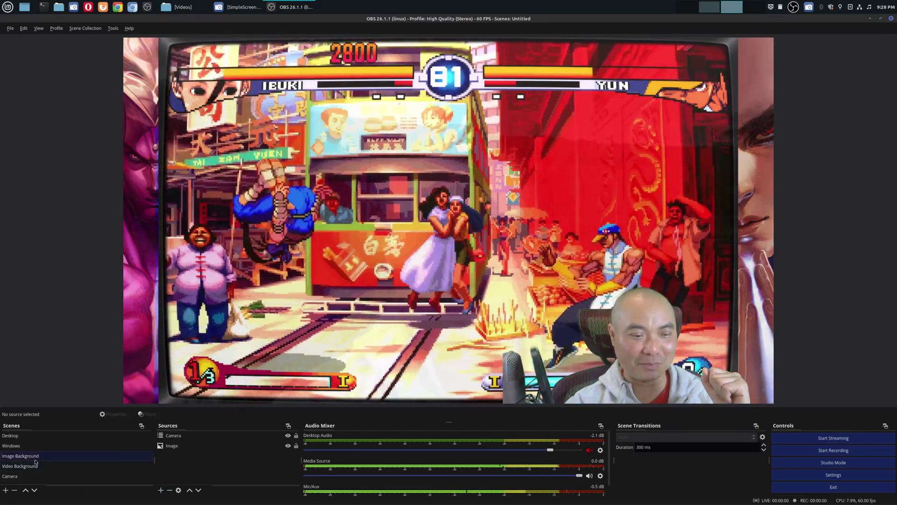
click(38, 455)
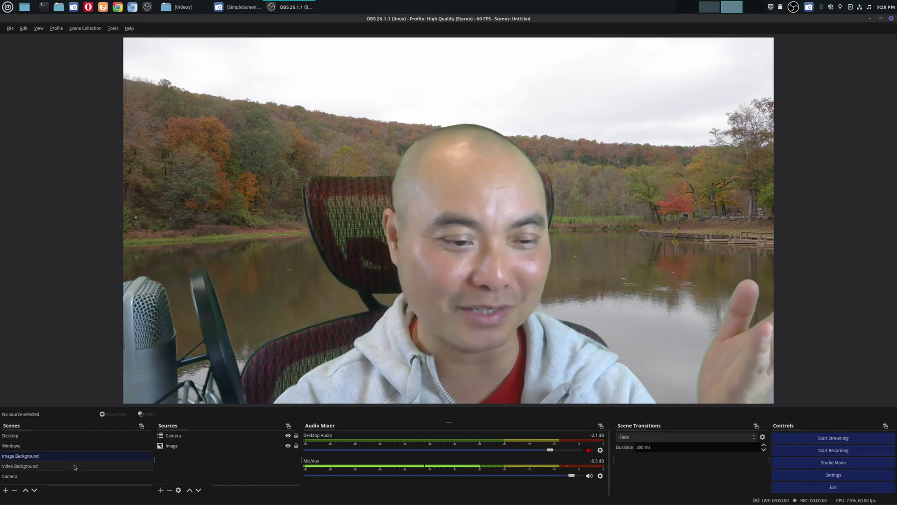
- Show the Video Background scene with the gameplay and webcam inset
click(75, 466)
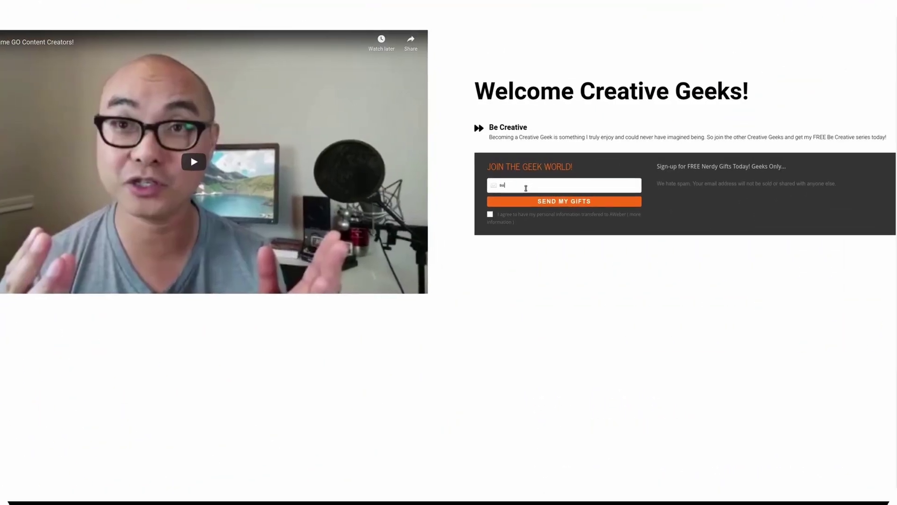
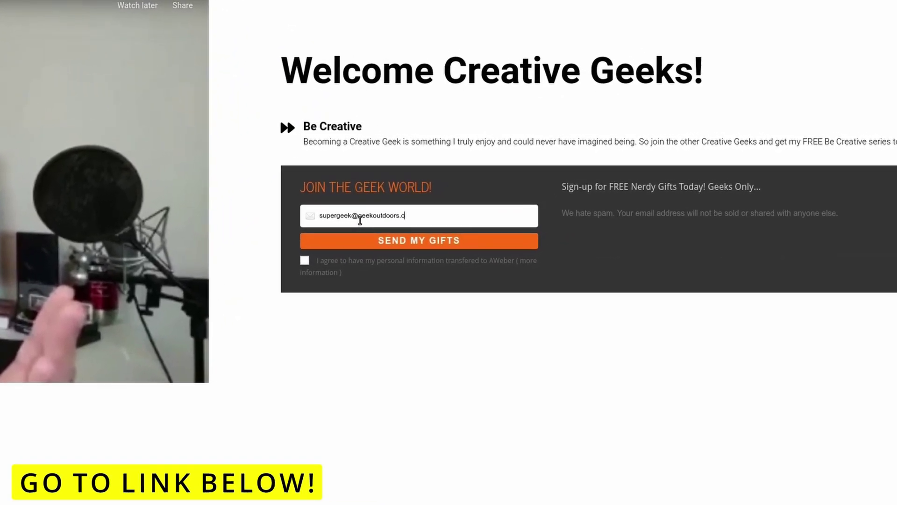